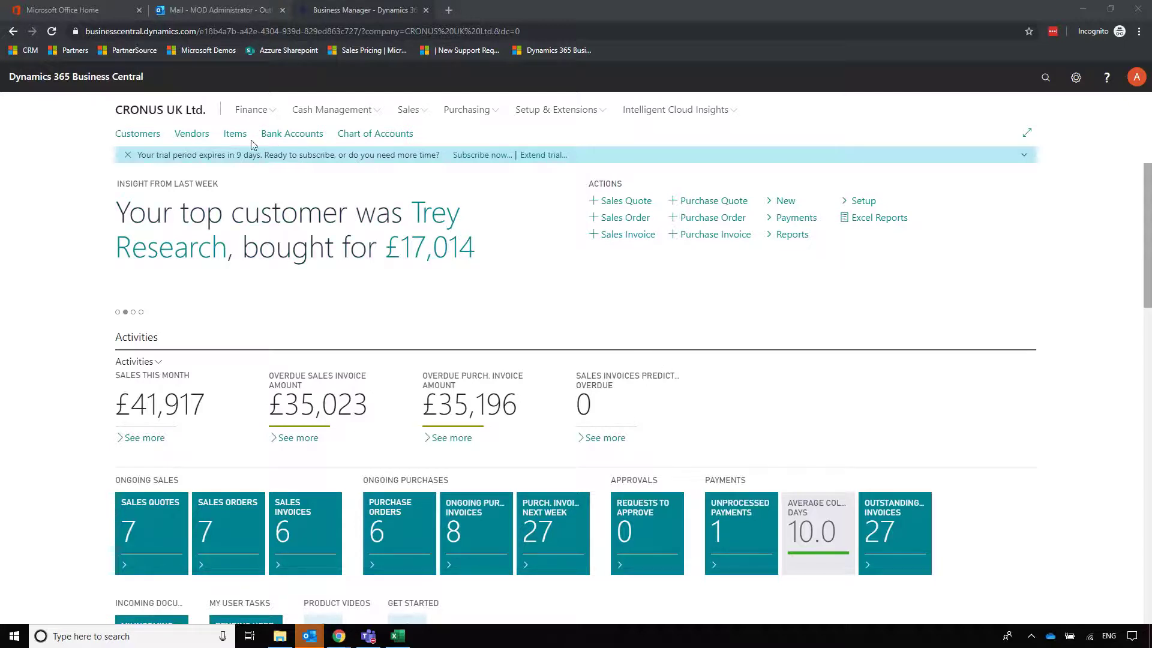
Open the Items list from the Role Center navigation bar
{"action": "left_click", "coordinate": [235, 137]}
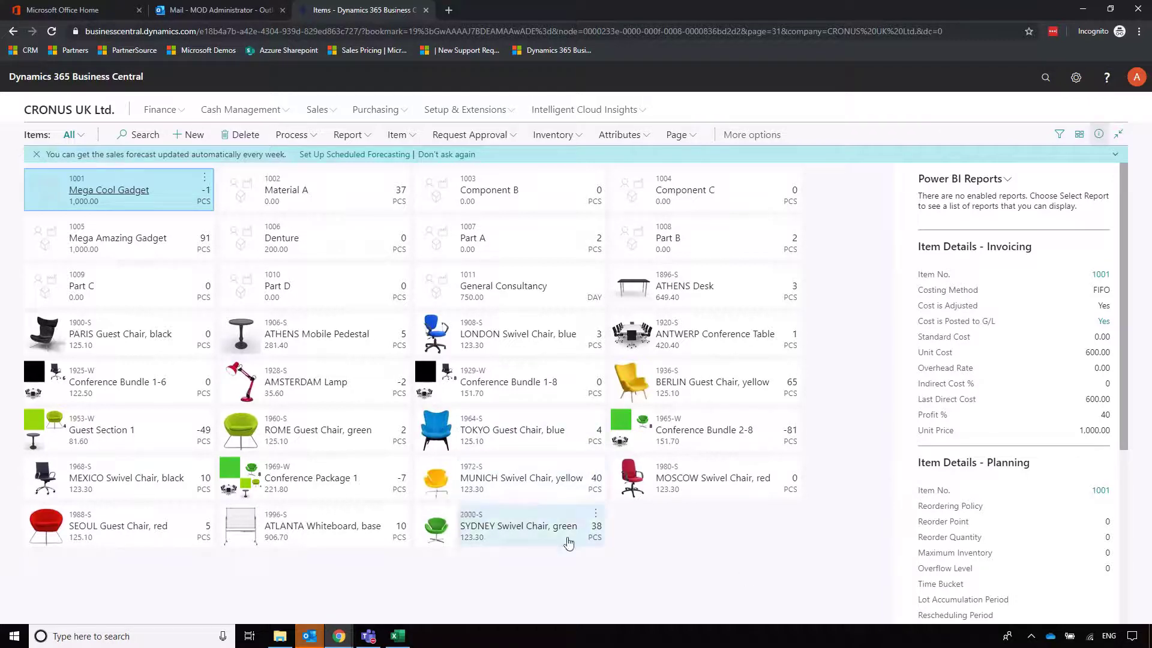
Switch the Items layout from Tiles to a List grid, keeping the details pane visible
{"action": "left_click", "coordinate": [1099, 134]}
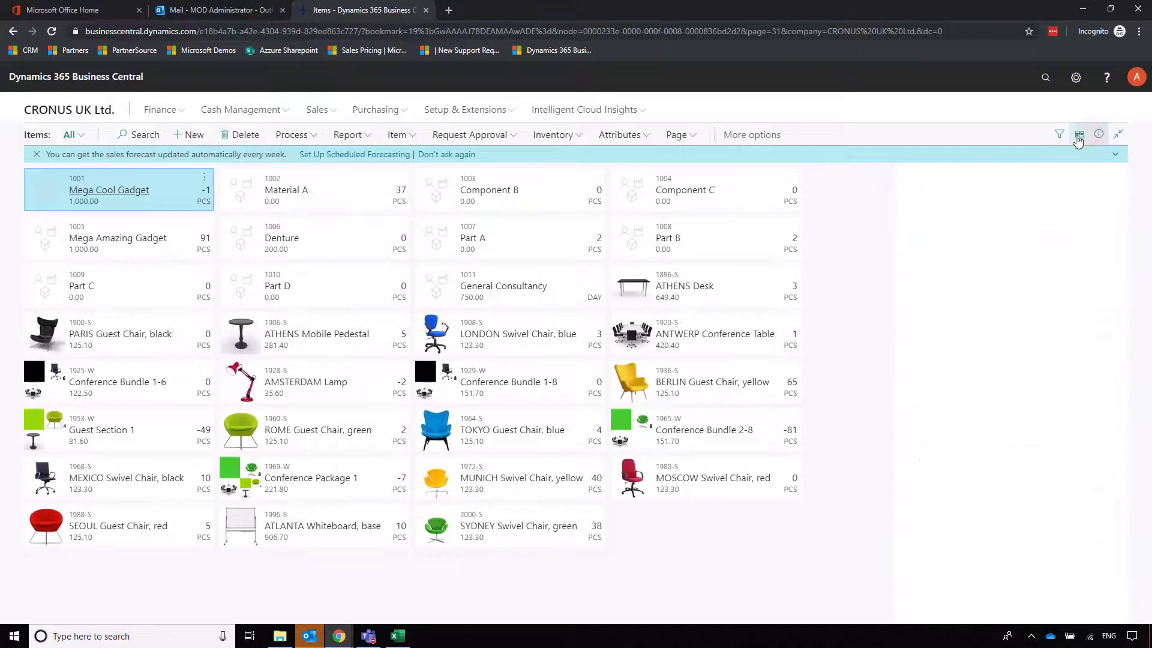
{"action": "left_click", "coordinate": [1080, 133]}
{"action": "left_click", "coordinate": [1099, 133]}
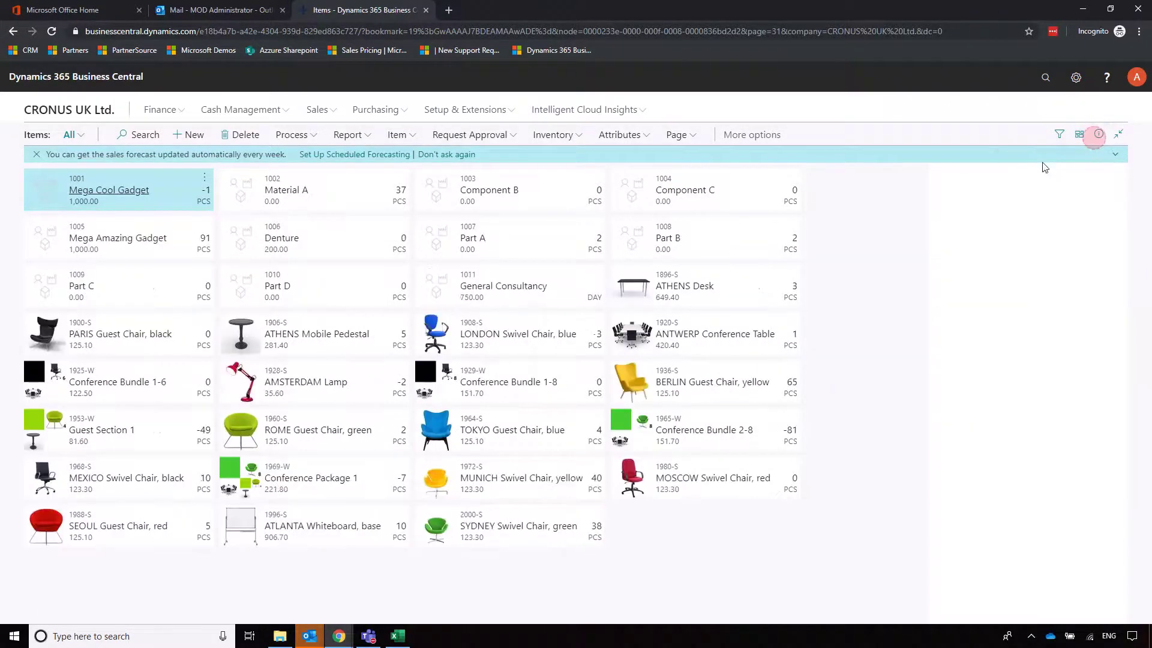
{"action": "left_click", "coordinate": [1079, 134]}
{"action": "left_click", "coordinate": [1026, 171]}
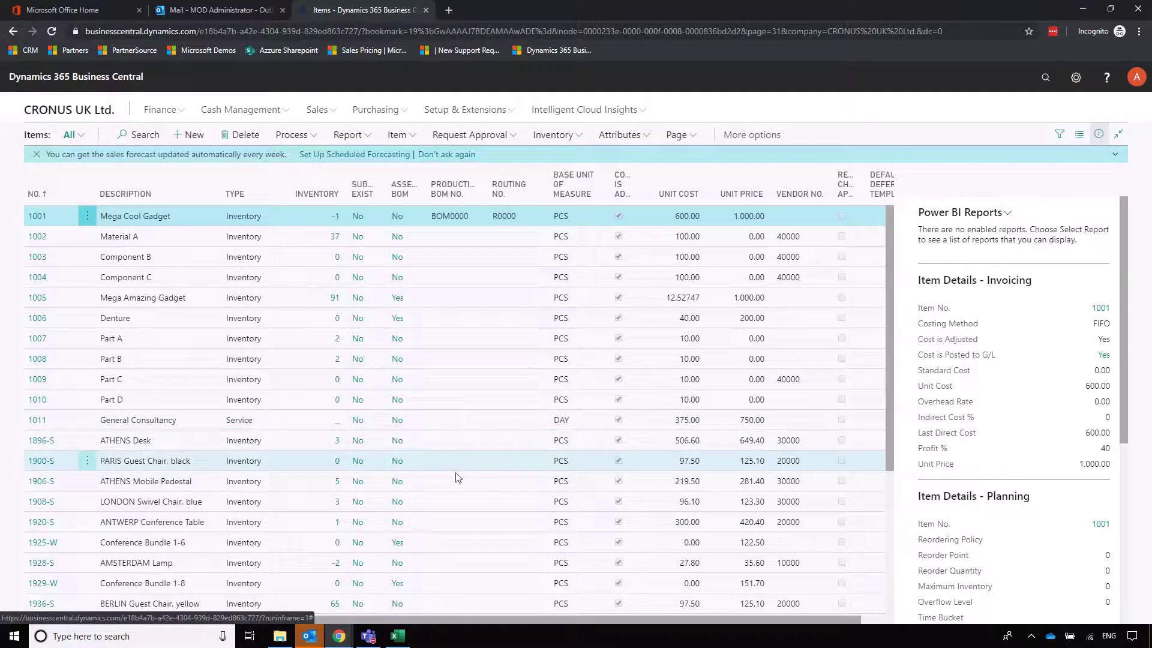
{"action": "left_click", "coordinate": [474, 444]}
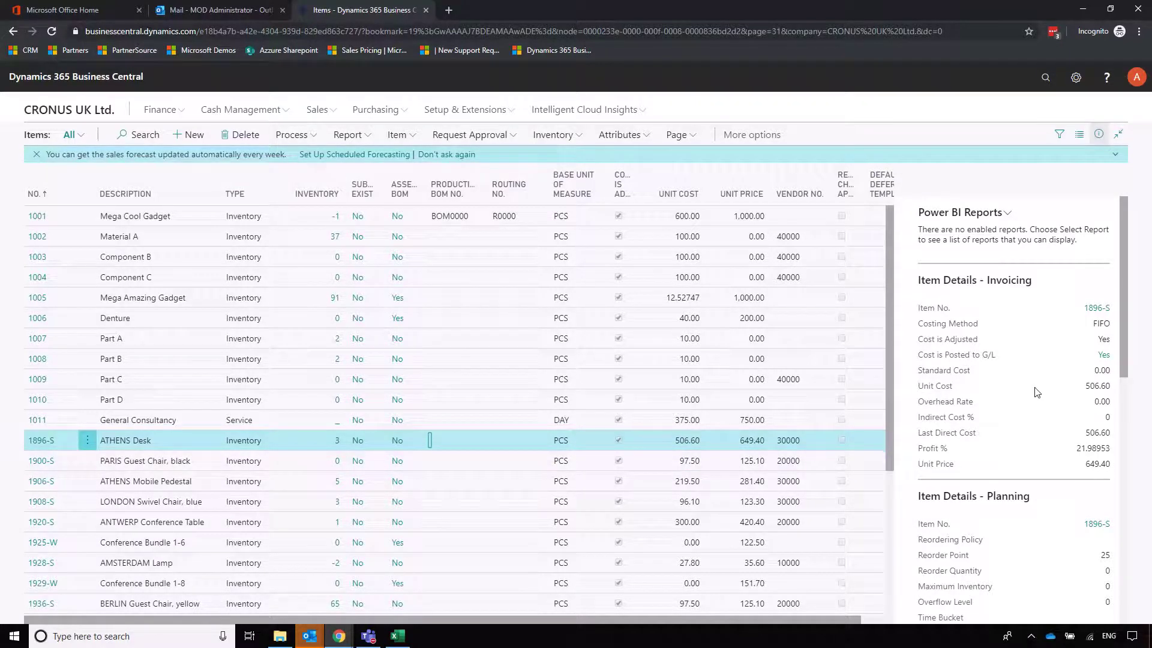
Scroll ATHENS Desk's details pane to the Forecast chart and switch it to the sales forecast
{"action": "scroll", "coordinate": [1033, 391], "scroll_direction": "down", "scroll_amount": 2}
{"action": "scroll", "coordinate": [1035, 391], "scroll_direction": "down", "scroll_amount": 2}
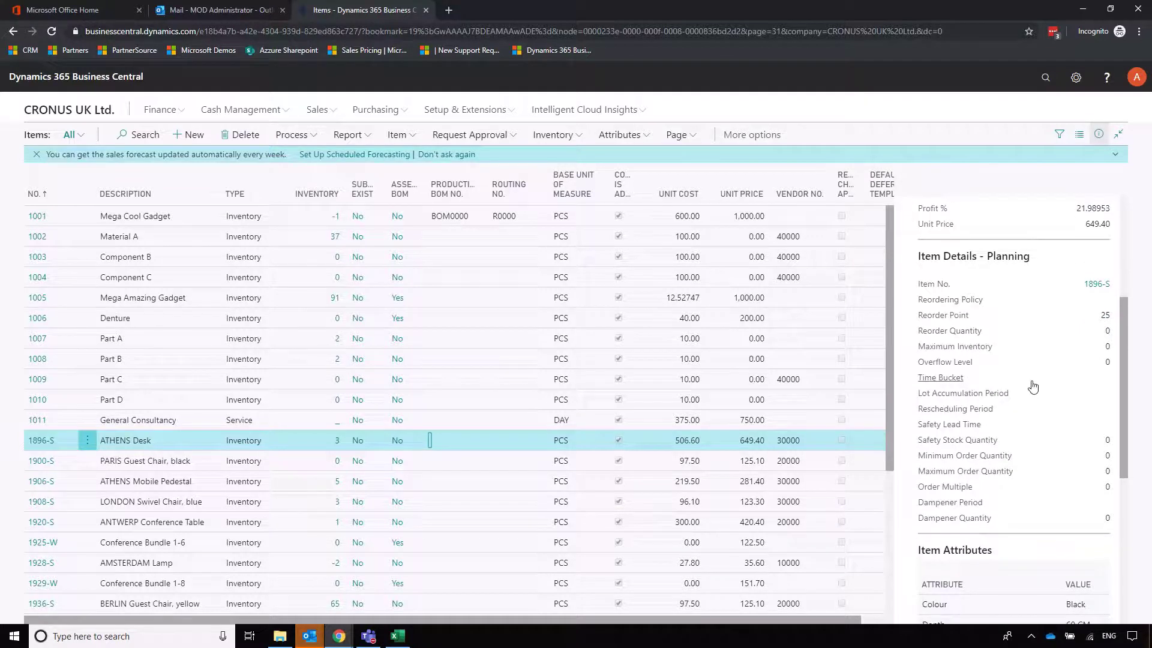
{"action": "scroll", "coordinate": [1020, 342], "scroll_direction": "down", "scroll_amount": 3}
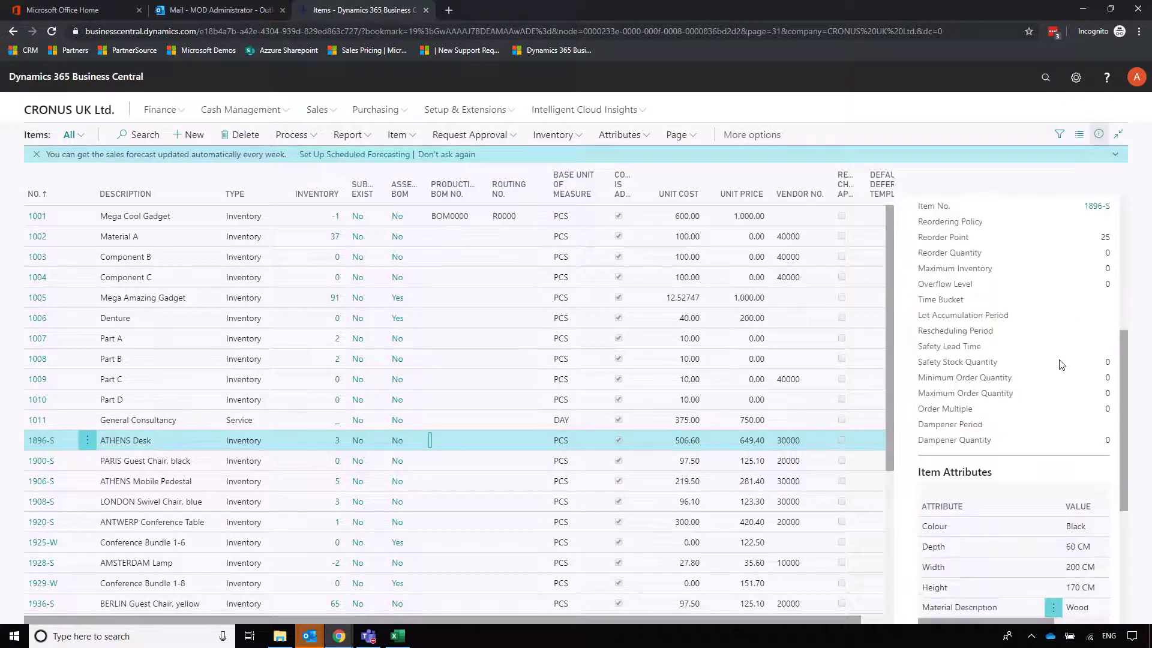
{"action": "scroll", "coordinate": [1038, 348], "scroll_direction": "down", "scroll_amount": 3}
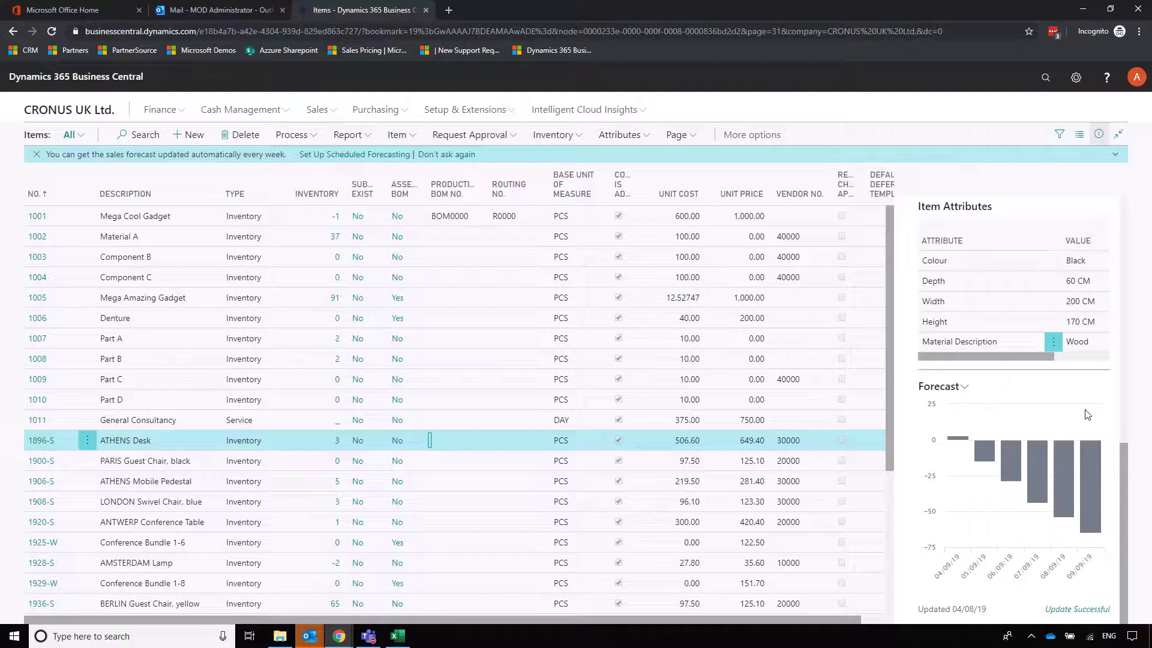
{"action": "left_click", "coordinate": [965, 388]}
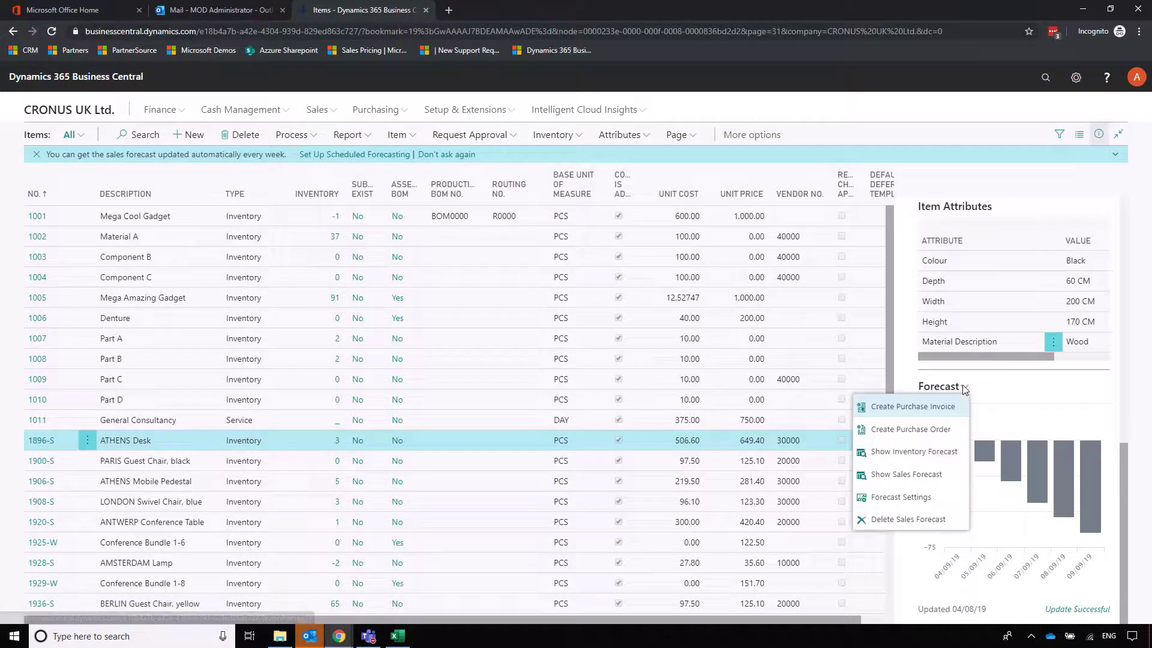
{"action": "left_click", "coordinate": [942, 474]}
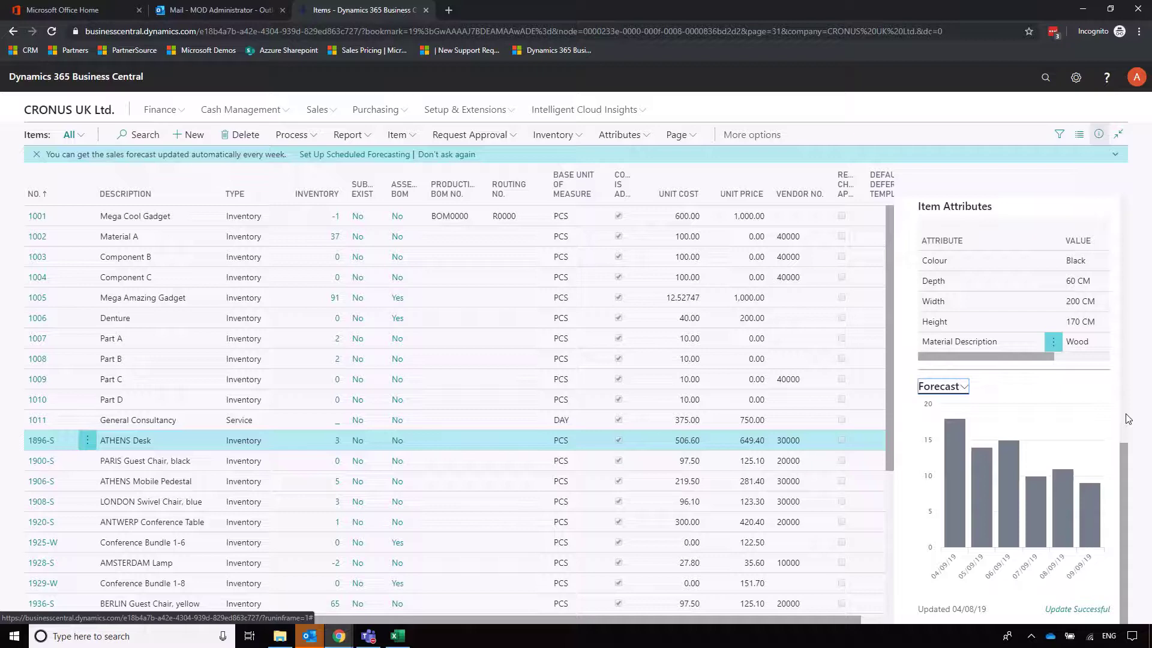
{"action": "left_click", "coordinate": [959, 388]}
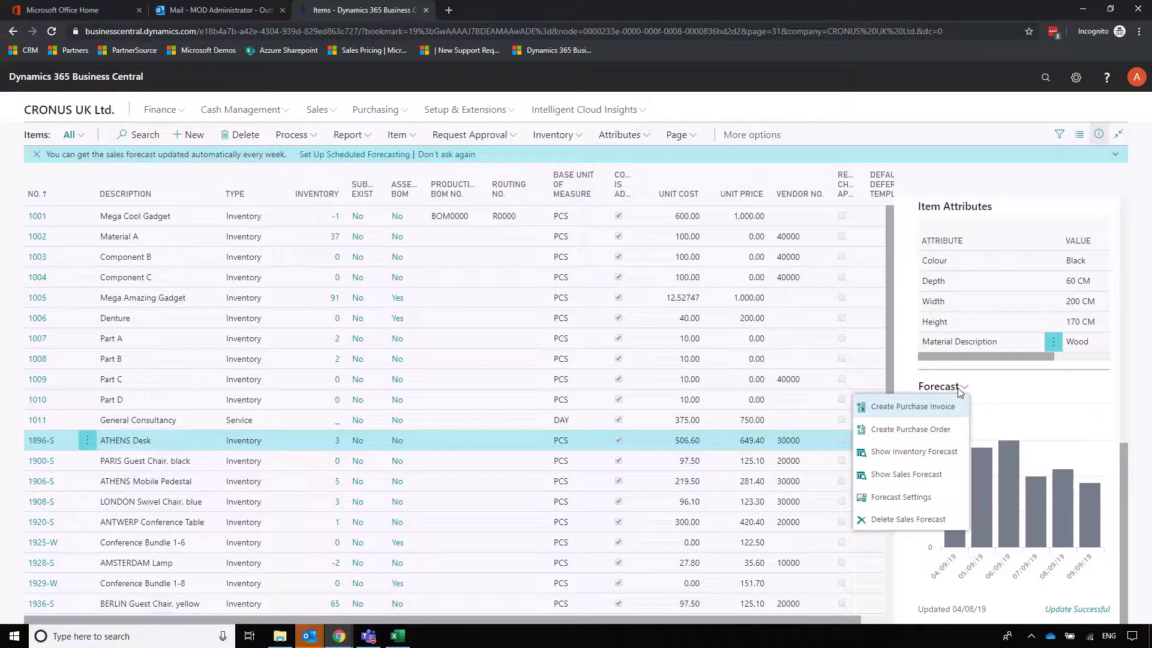
{"action": "left_click", "coordinate": [1072, 392]}
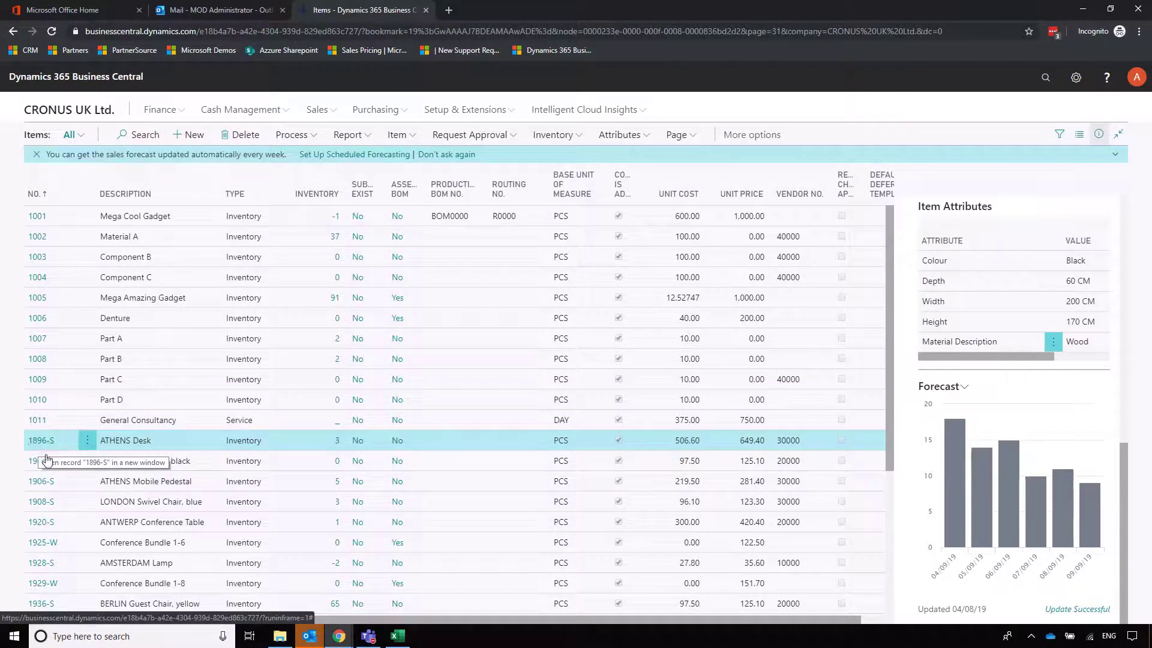
Open the item card for 1908-S LONDON Swivel Chair, blue, expanding then collapsing the Item section
{"action": "left_click", "coordinate": [145, 504]}
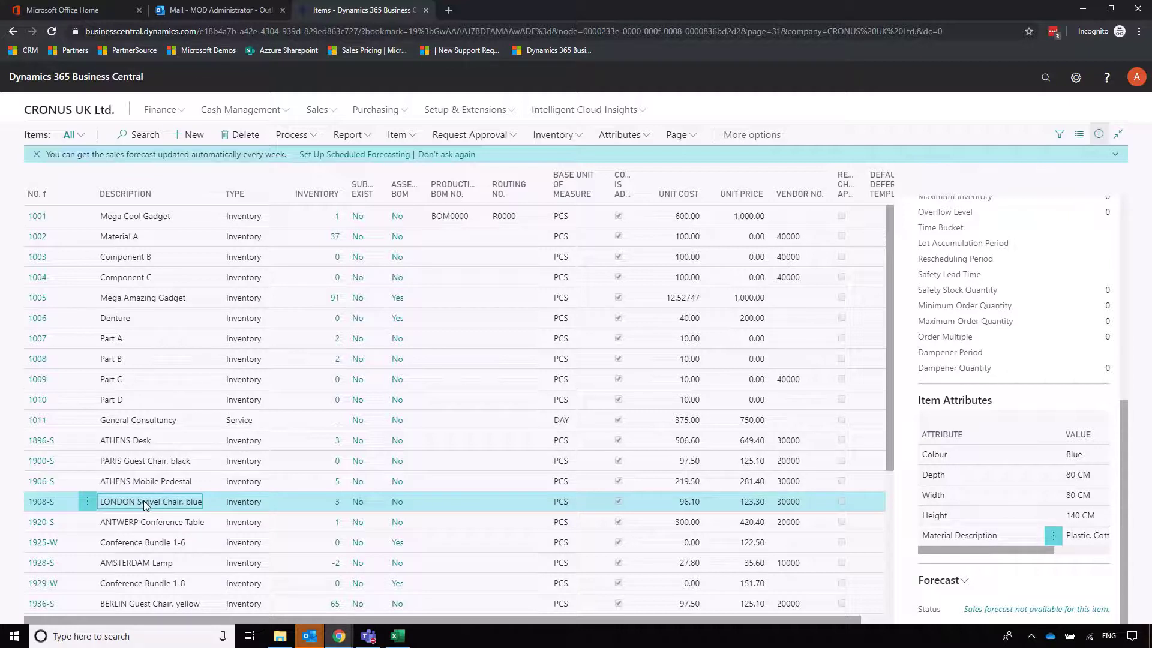
{"action": "left_click", "coordinate": [40, 506]}
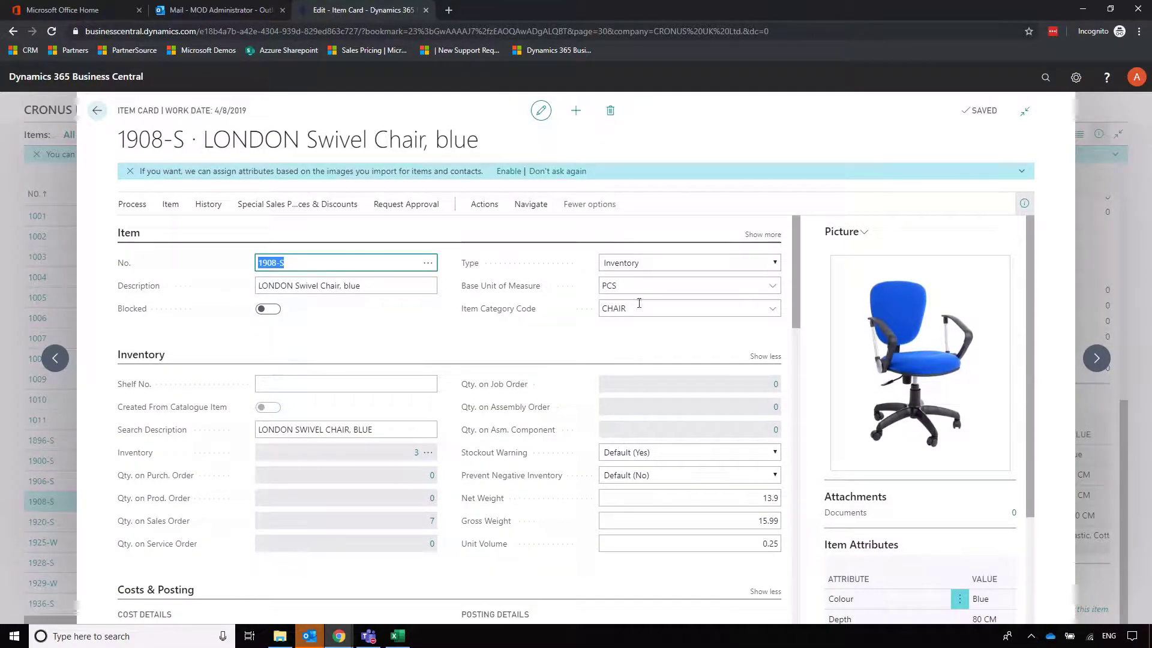
{"action": "left_click", "coordinate": [771, 234]}
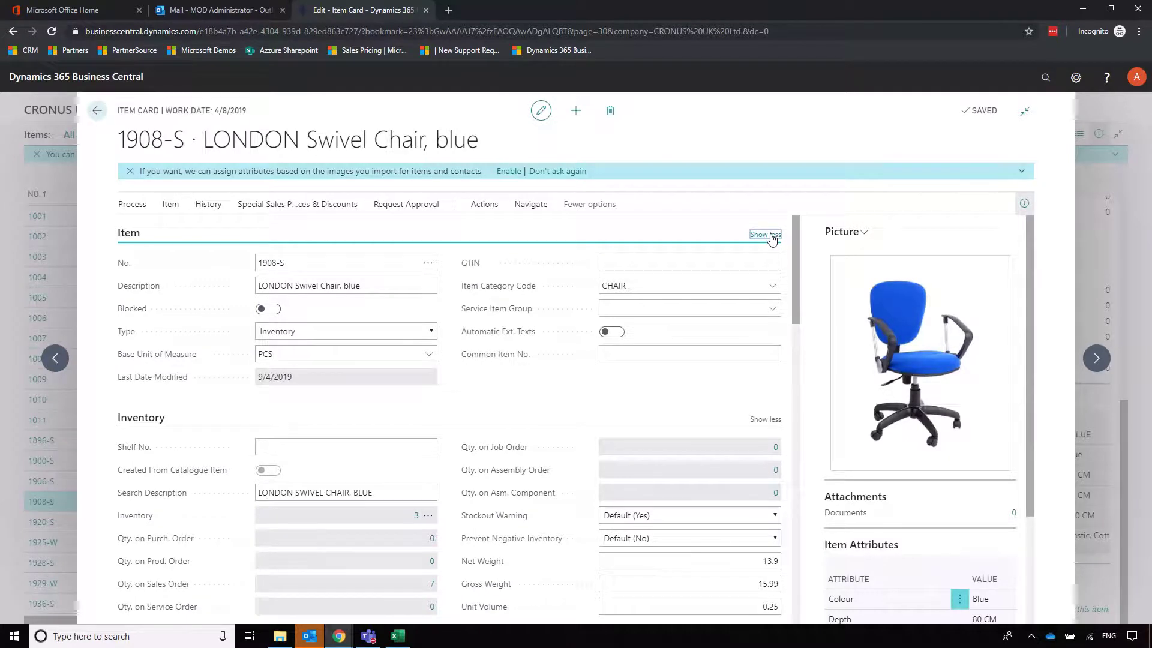
{"action": "left_click", "coordinate": [767, 235]}
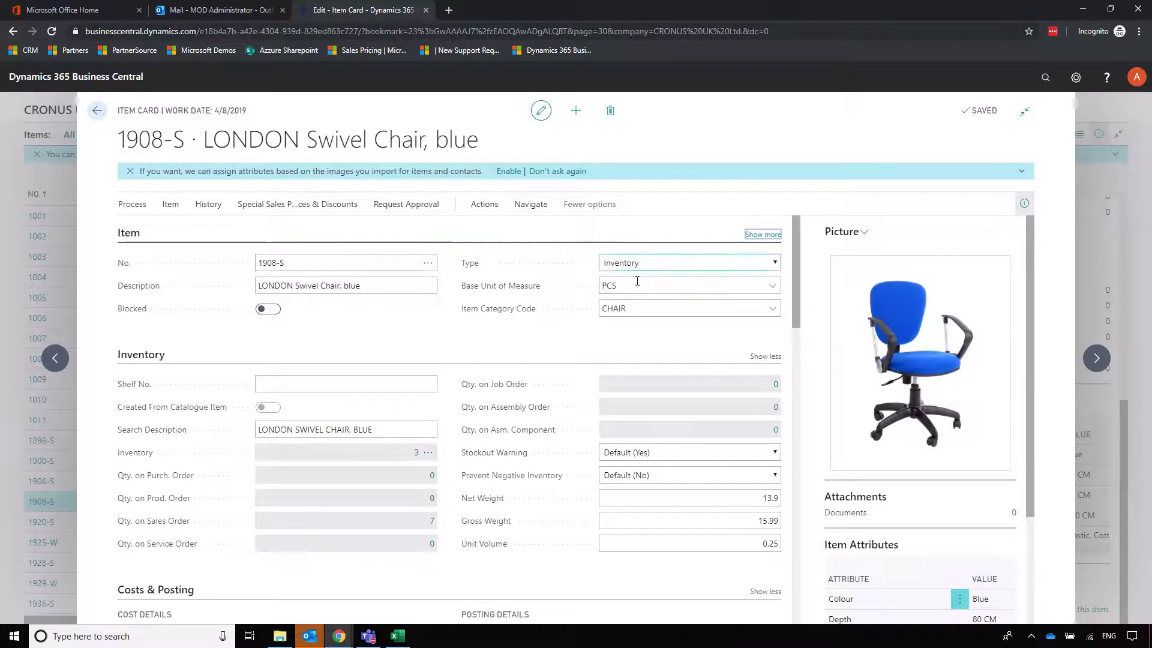
Review the available item Type options, leaving Type set to Inventory
{"action": "scroll", "coordinate": [588, 330], "scroll_direction": "down", "scroll_amount": 2}
{"action": "scroll", "coordinate": [603, 322], "scroll_direction": "up", "scroll_amount": 2}
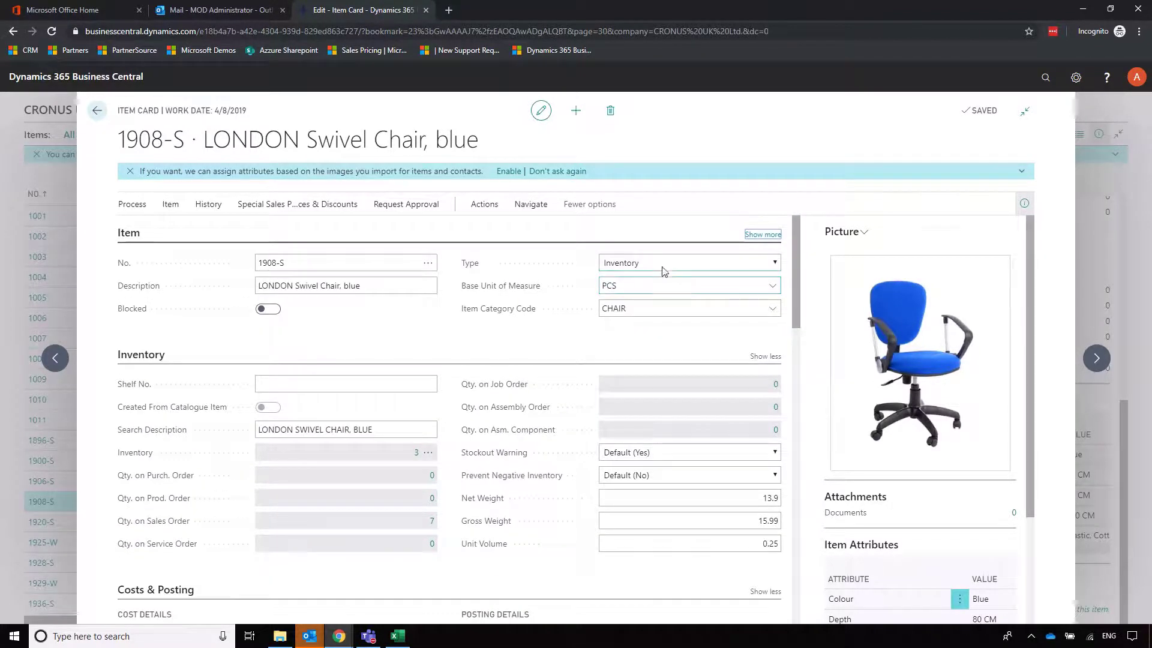
{"action": "left_click", "coordinate": [664, 262]}
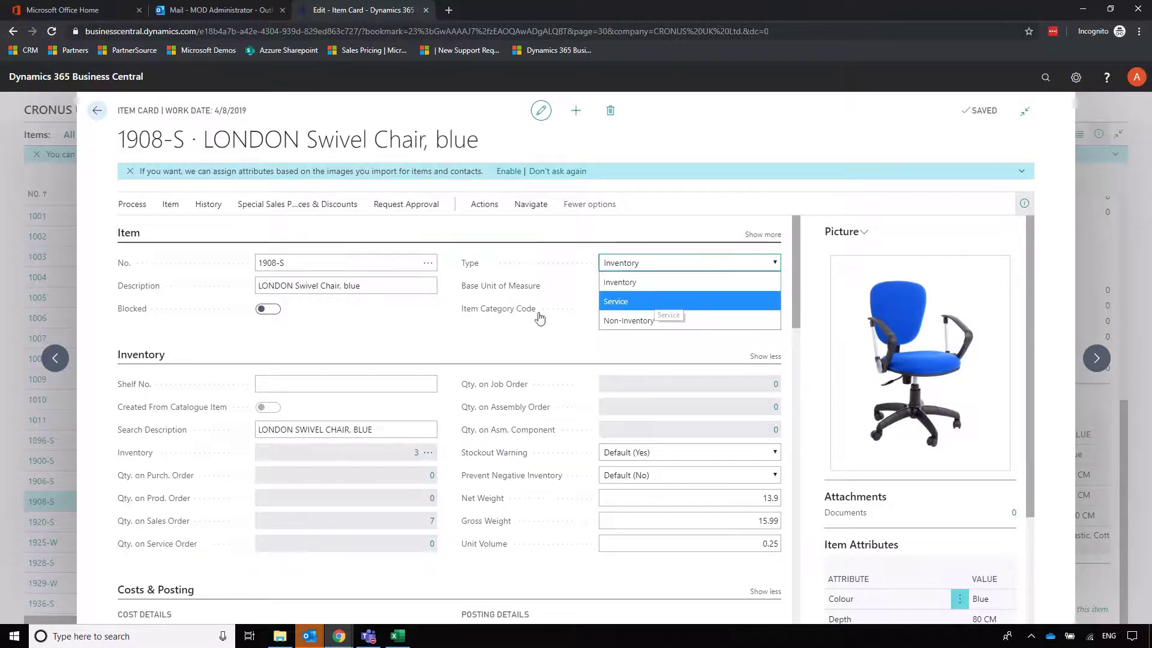
{"action": "left_click", "coordinate": [475, 345]}
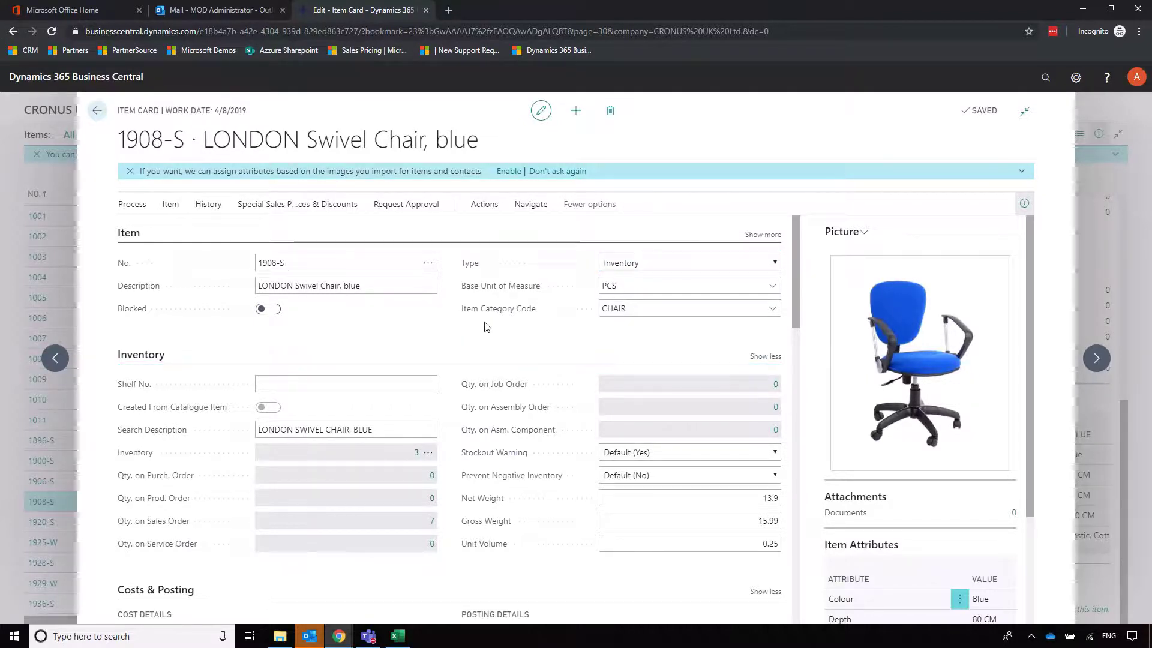
Review the chair's inventory of 3 and its 7 units on sales orders without changing anything
{"action": "scroll", "coordinate": [558, 414], "scroll_direction": "down", "scroll_amount": 2}
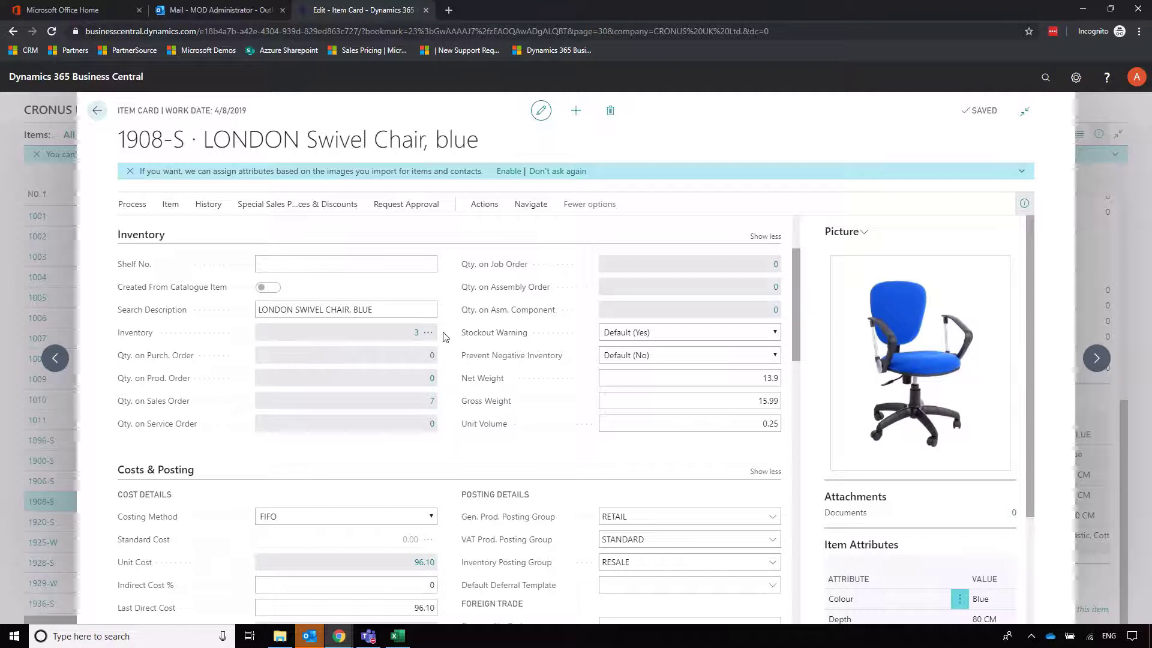
{"action": "left_click", "coordinate": [428, 333]}
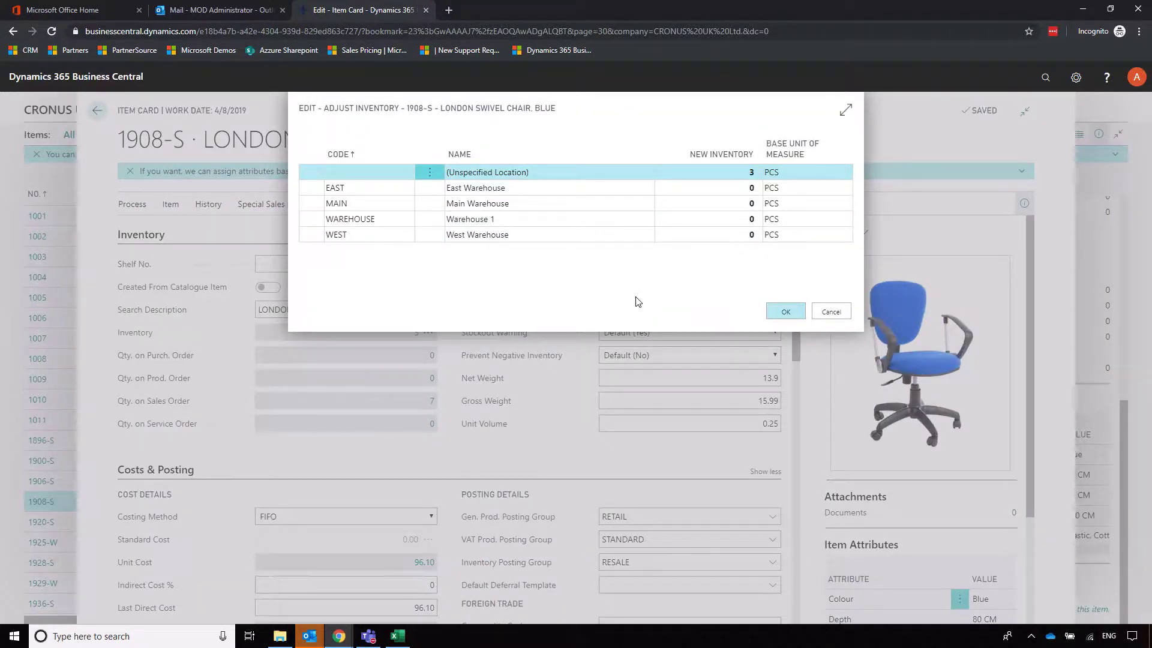
{"action": "left_click", "coordinate": [606, 174]}
{"action": "key", "text": "Escape"}
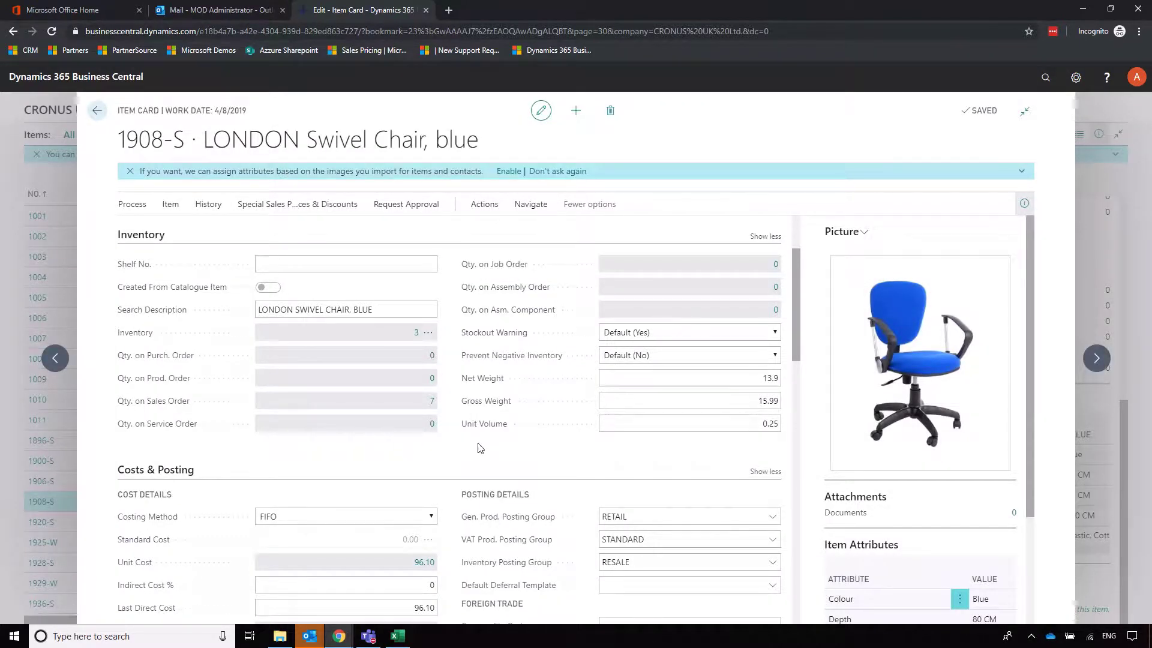
{"action": "left_click", "coordinate": [430, 407]}
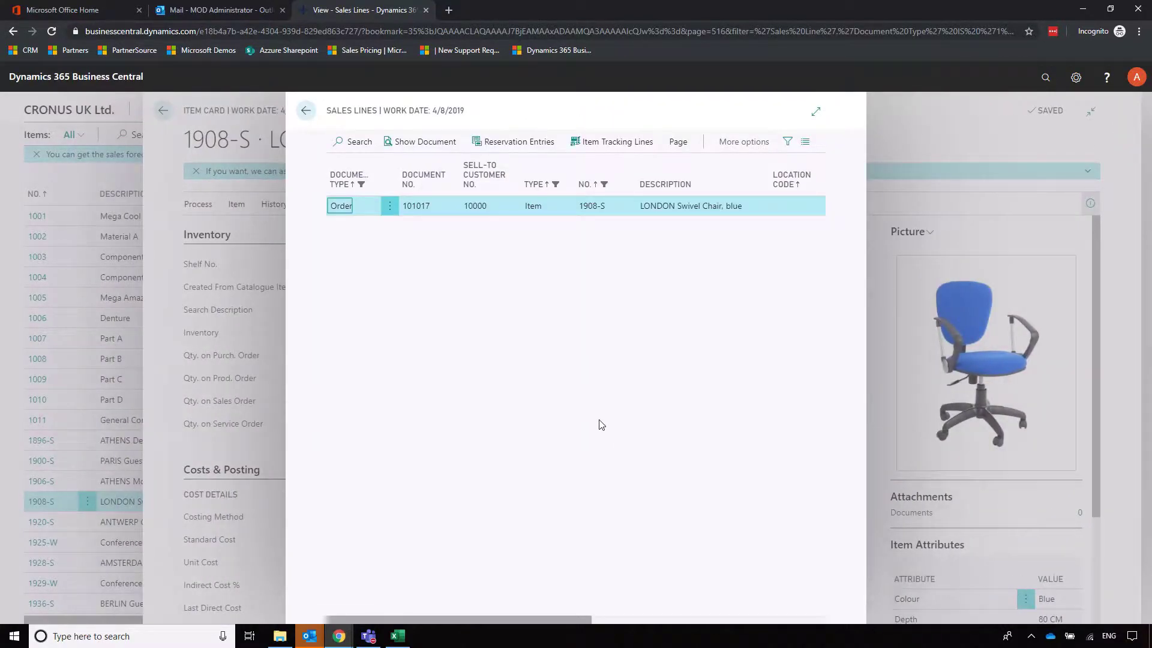
{"action": "key", "text": "Escape"}
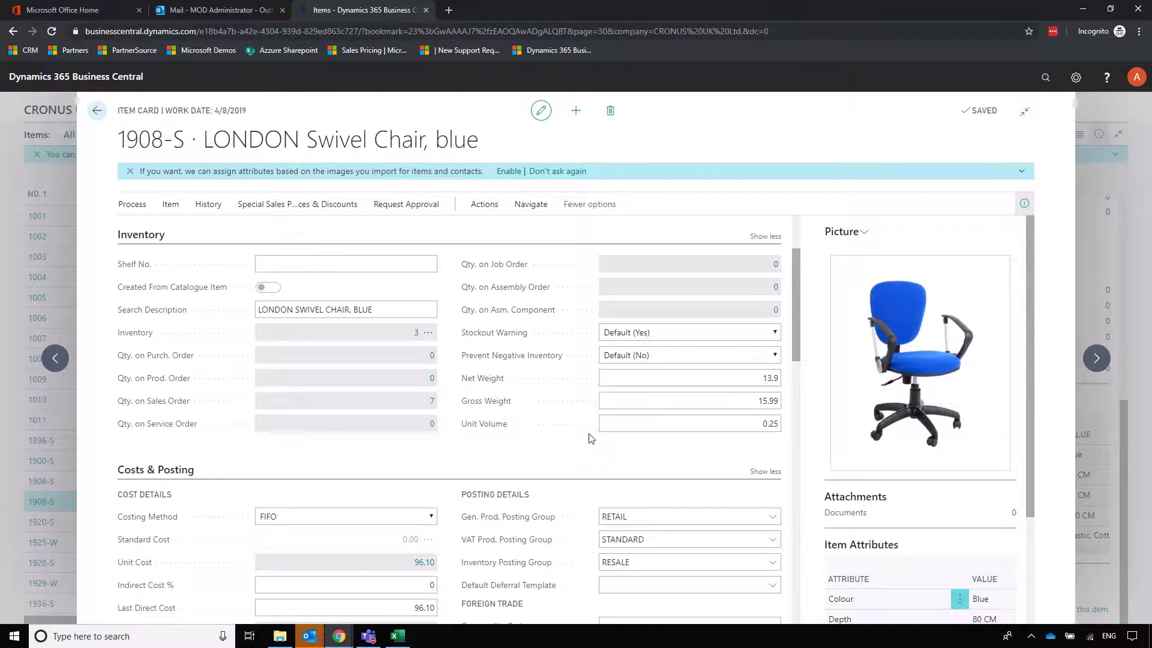
{"action": "scroll", "coordinate": [553, 424], "scroll_direction": "down", "scroll_amount": 4}
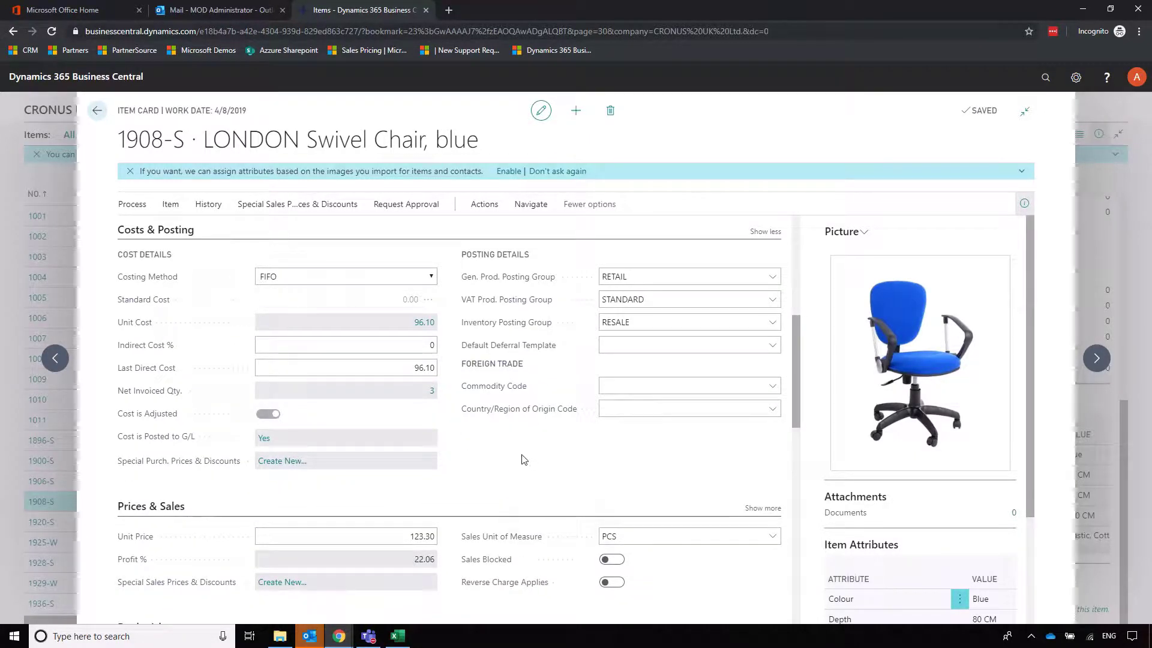
{"action": "left_click", "coordinate": [372, 277]}
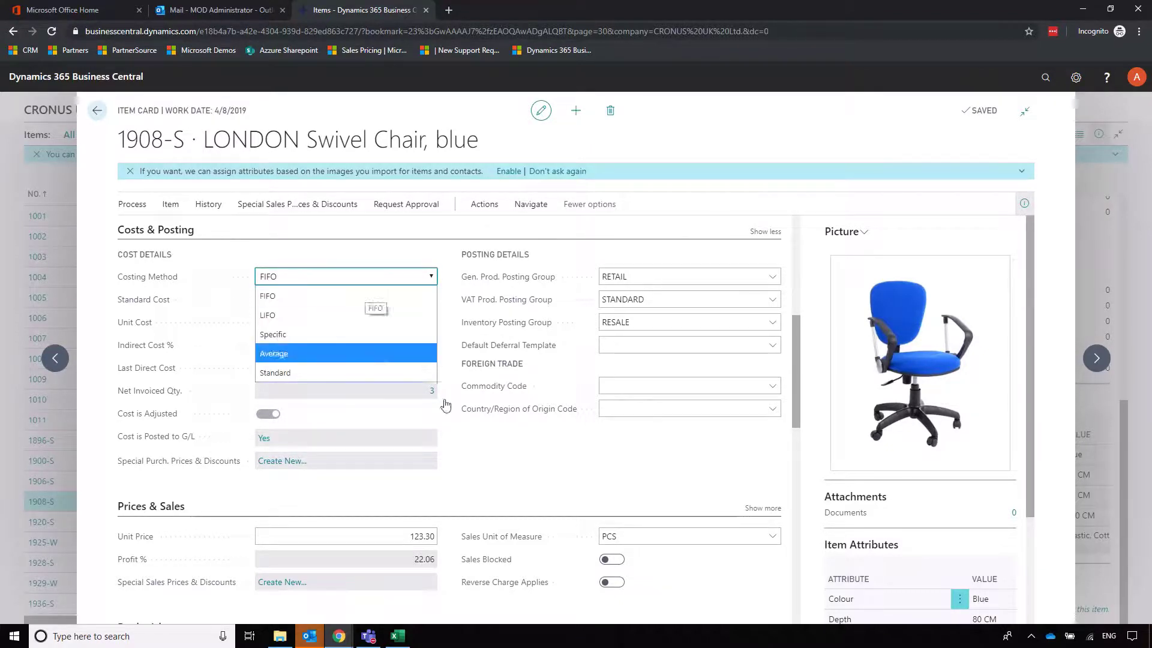
{"action": "left_click", "coordinate": [527, 493]}
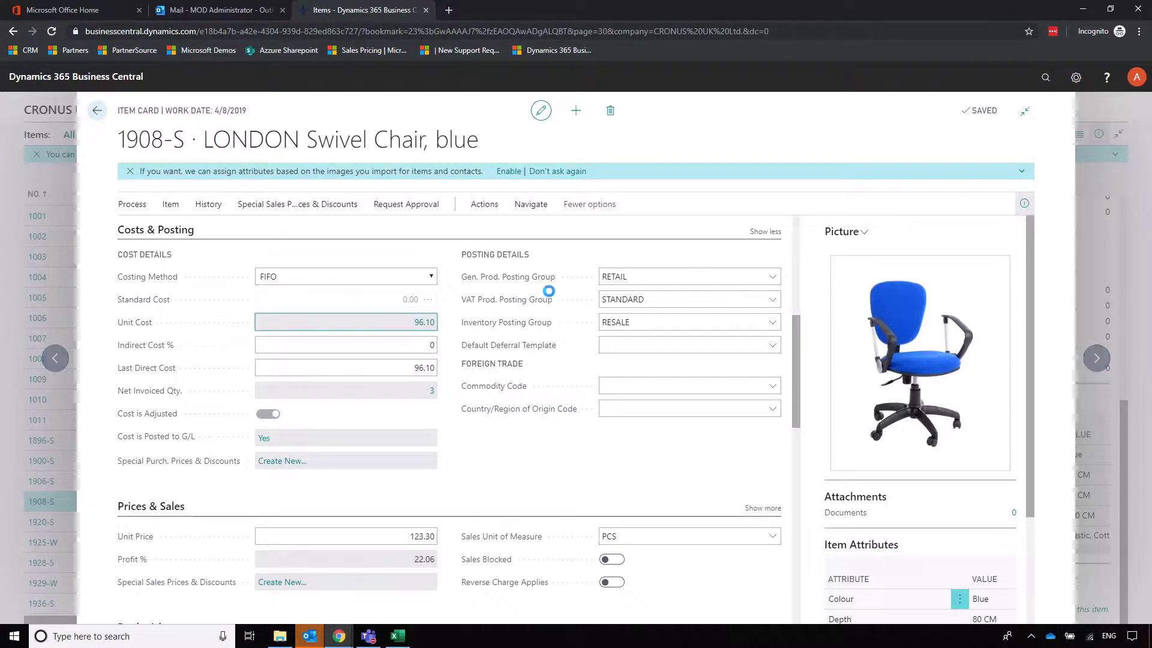
{"action": "left_click", "coordinate": [423, 322]}
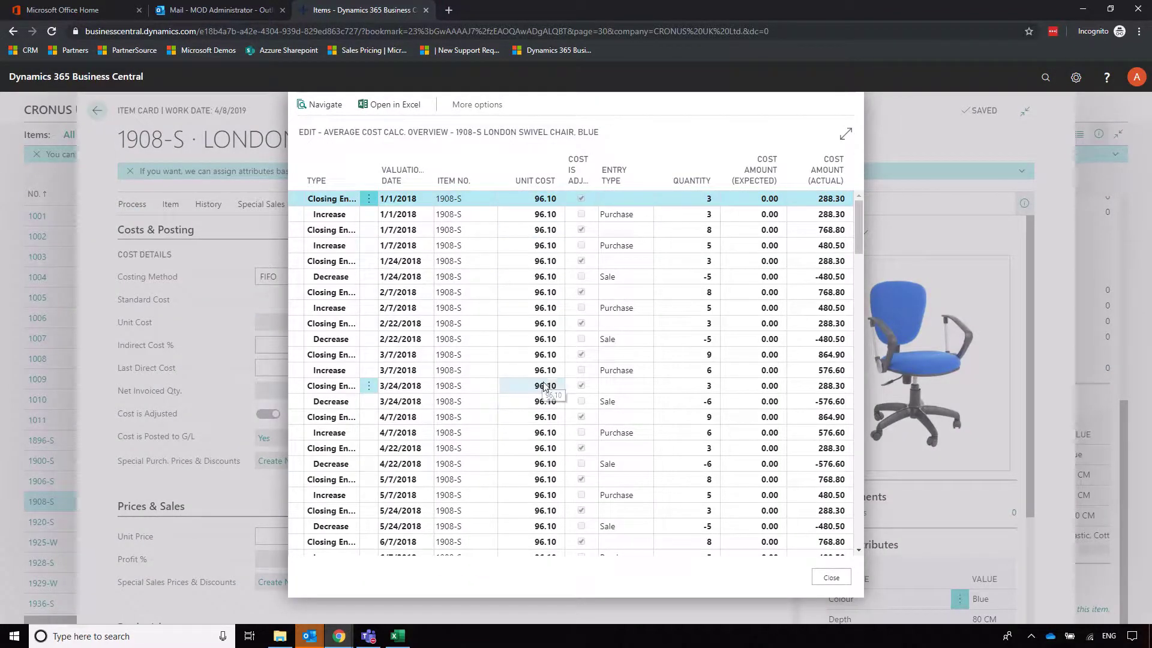
{"action": "key", "text": "Escape"}
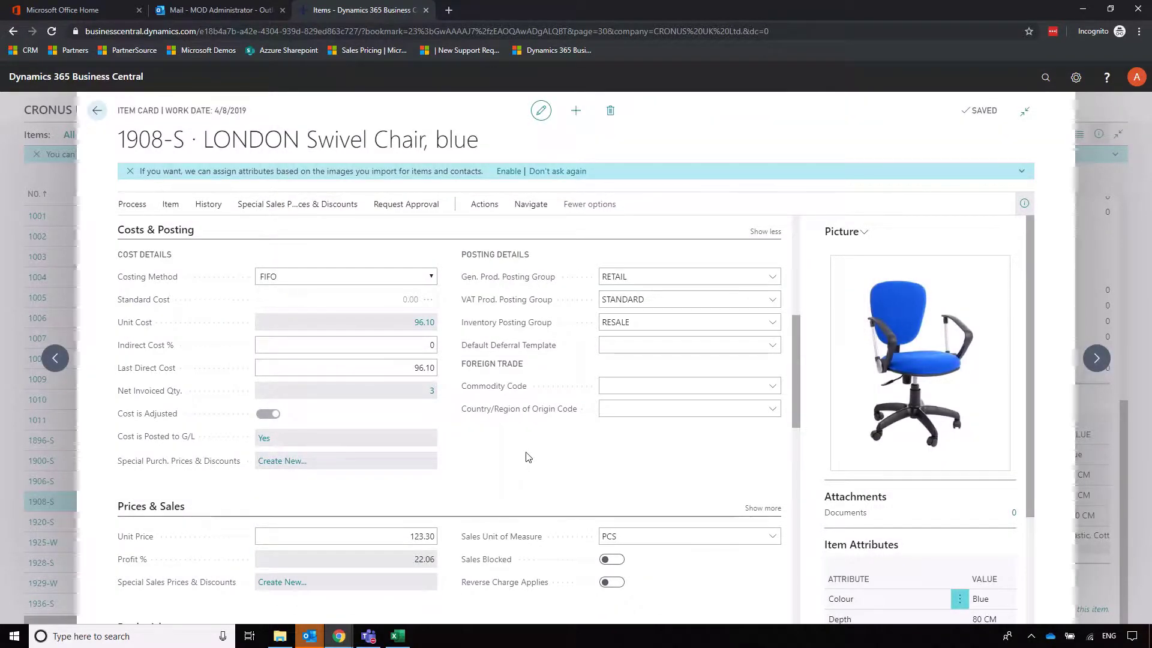
{"action": "scroll", "coordinate": [535, 459], "scroll_direction": "down", "scroll_amount": 3}
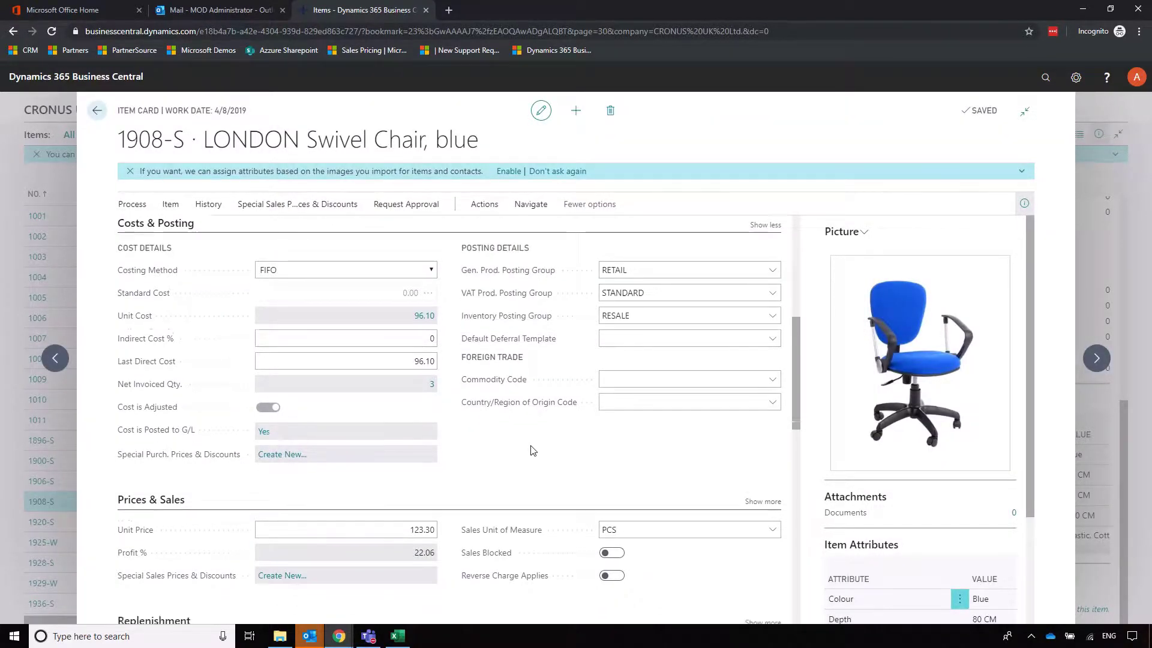
{"action": "left_click", "coordinate": [394, 353]}
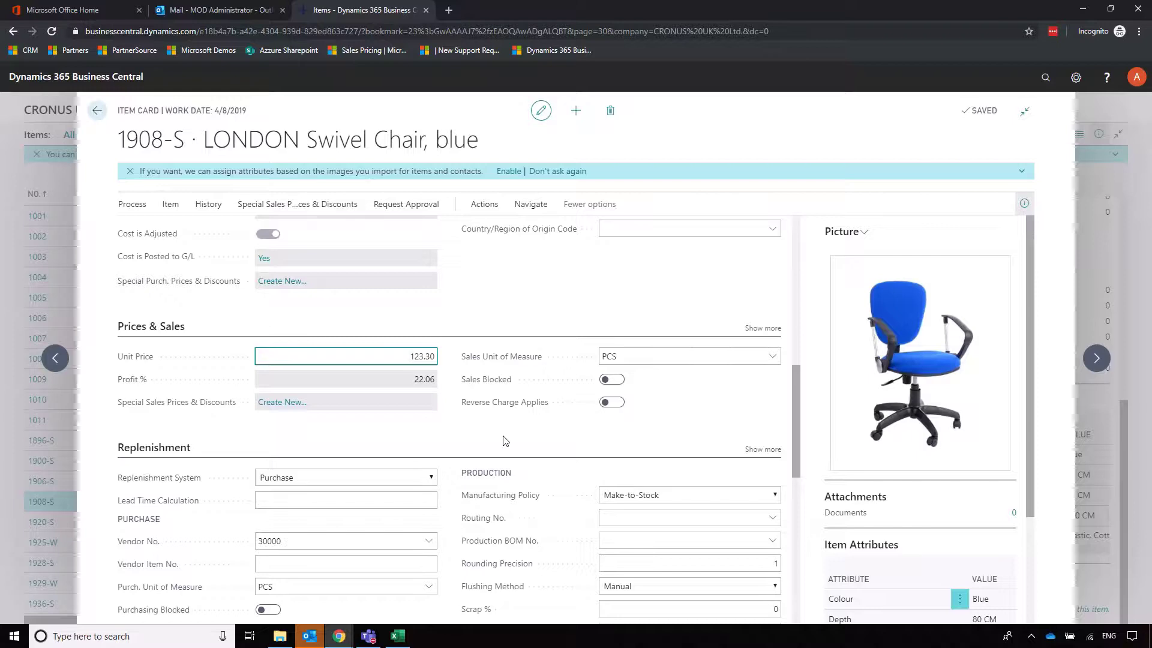
{"action": "scroll", "coordinate": [522, 450], "scroll_direction": "up", "scroll_amount": 3}
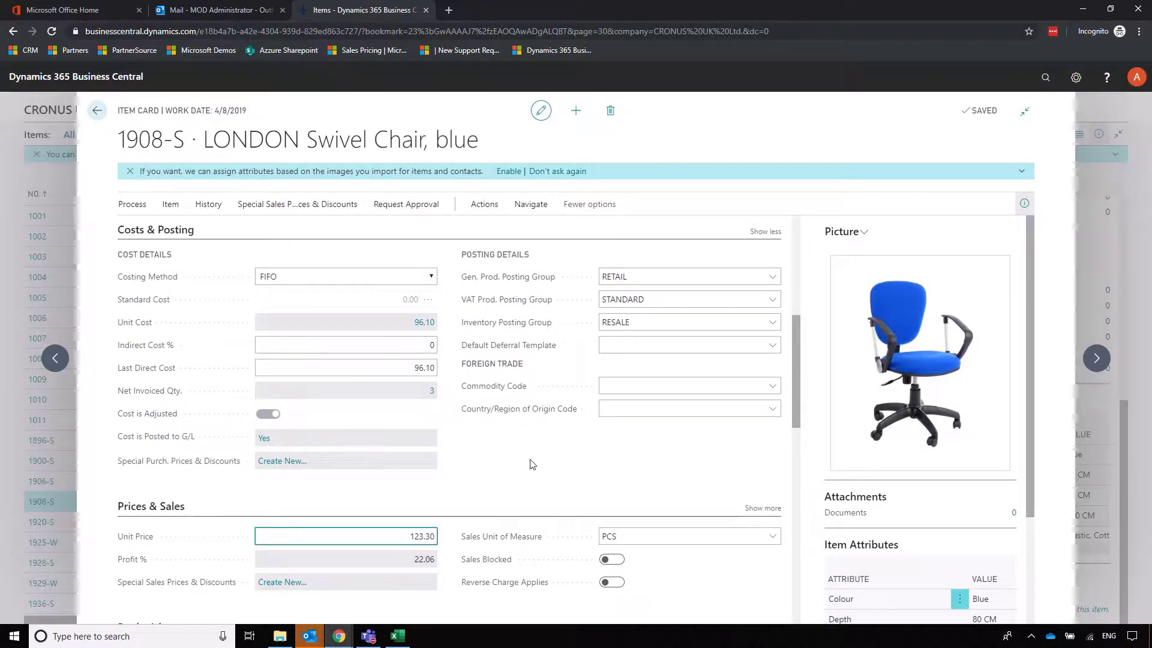
{"action": "scroll", "coordinate": [528, 444], "scroll_direction": "up", "scroll_amount": 3}
{"action": "scroll", "coordinate": [531, 420], "scroll_direction": "down", "scroll_amount": 4}
{"action": "scroll", "coordinate": [531, 416], "scroll_direction": "down", "scroll_amount": 6}
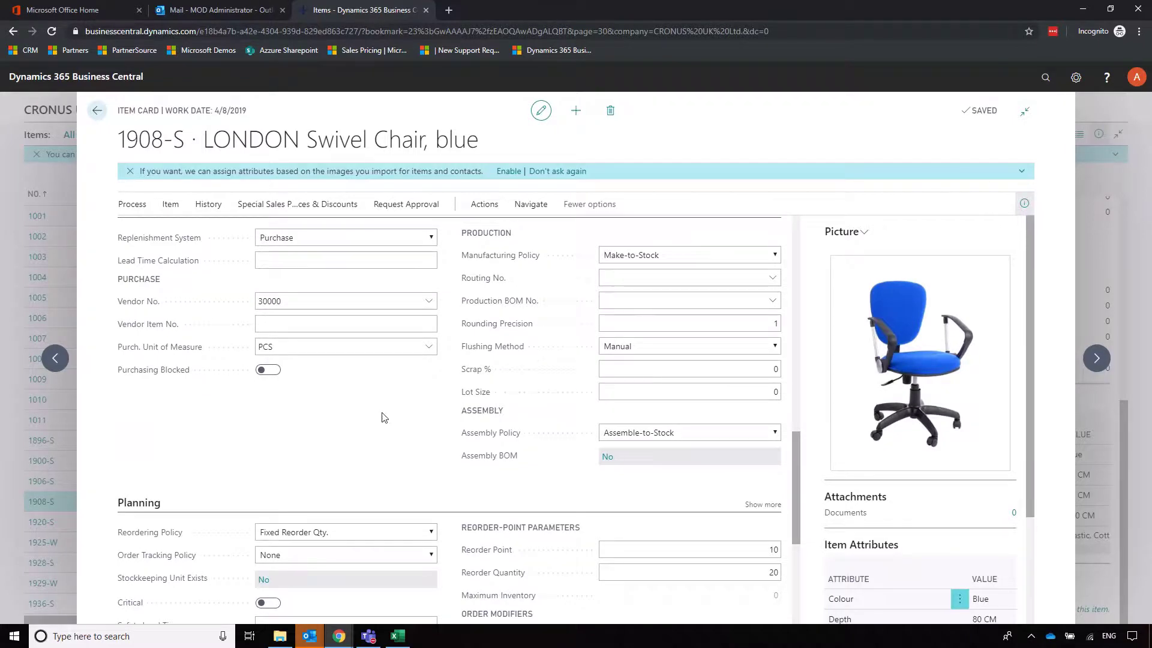
{"action": "scroll", "coordinate": [358, 490], "scroll_direction": "up", "scroll_amount": 1}
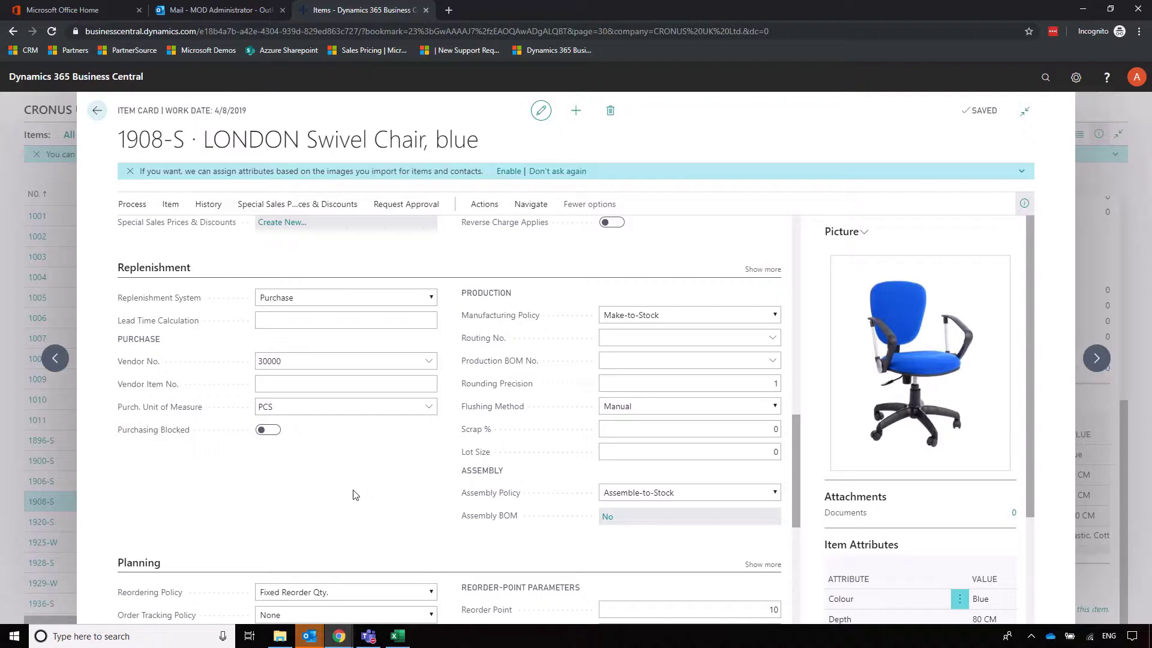
{"action": "left_click", "coordinate": [368, 299]}
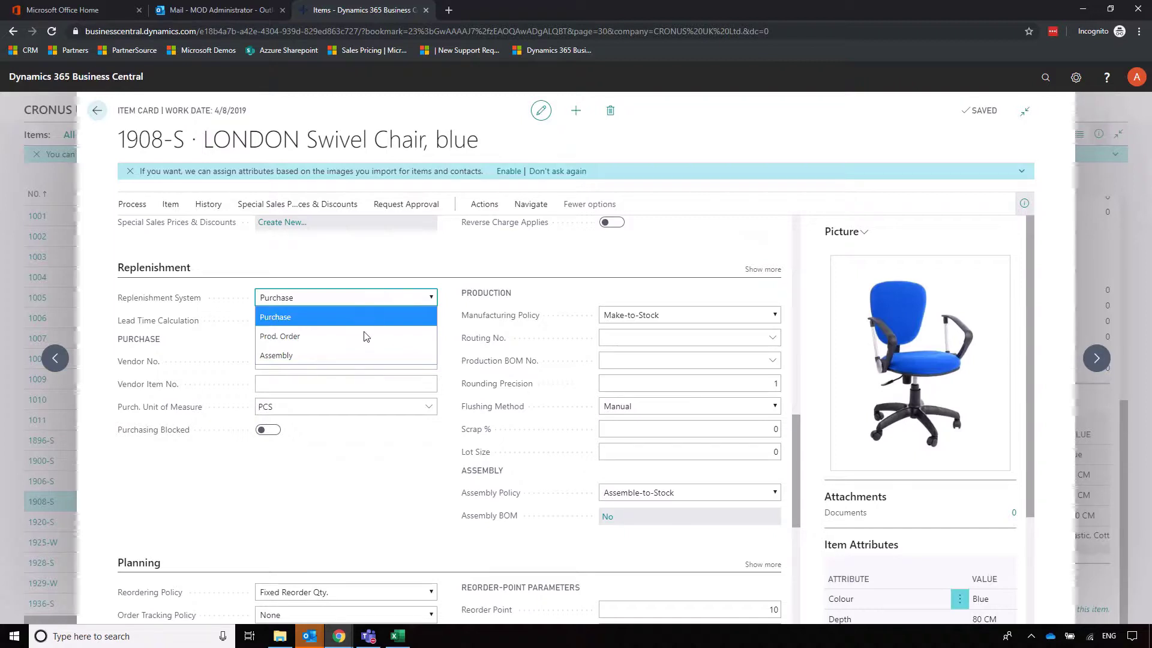
{"action": "left_click", "coordinate": [349, 517]}
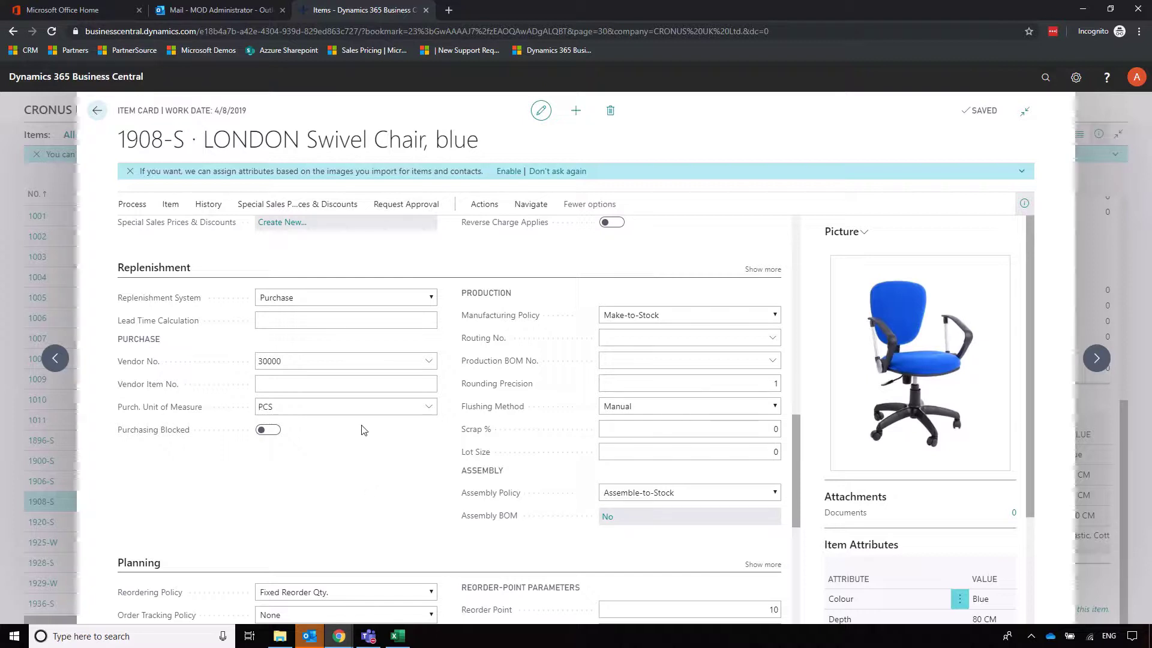
{"action": "scroll", "coordinate": [360, 414], "scroll_direction": "down", "scroll_amount": 2}
{"action": "scroll", "coordinate": [369, 369], "scroll_direction": "down", "scroll_amount": 3}
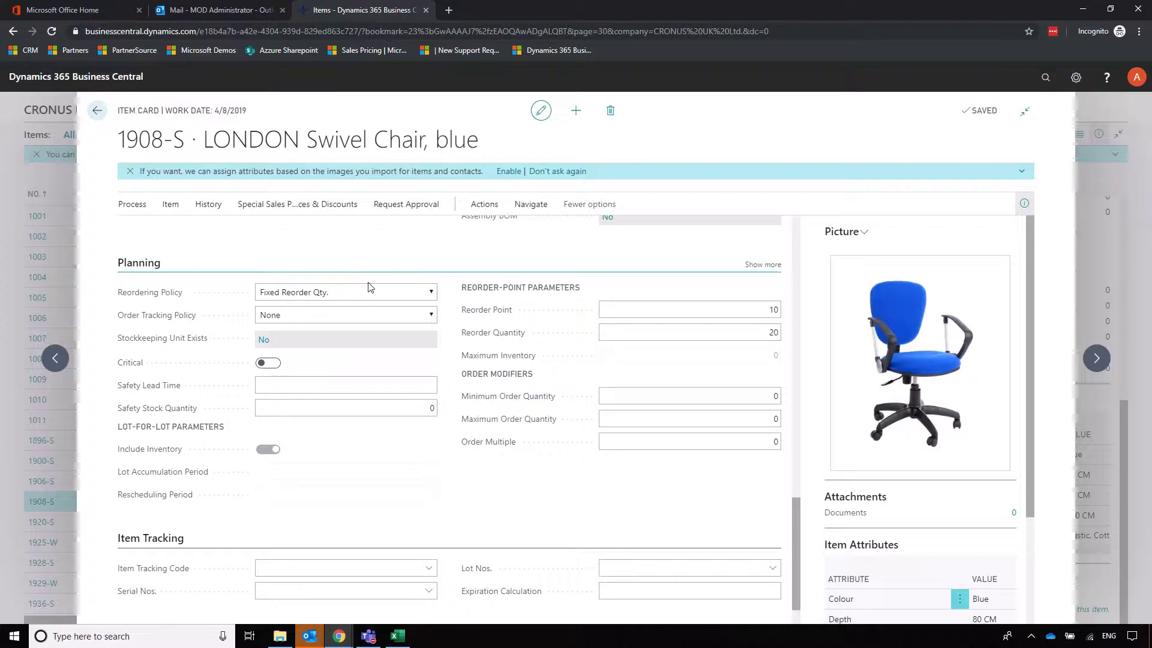
{"action": "left_click", "coordinate": [348, 294]}
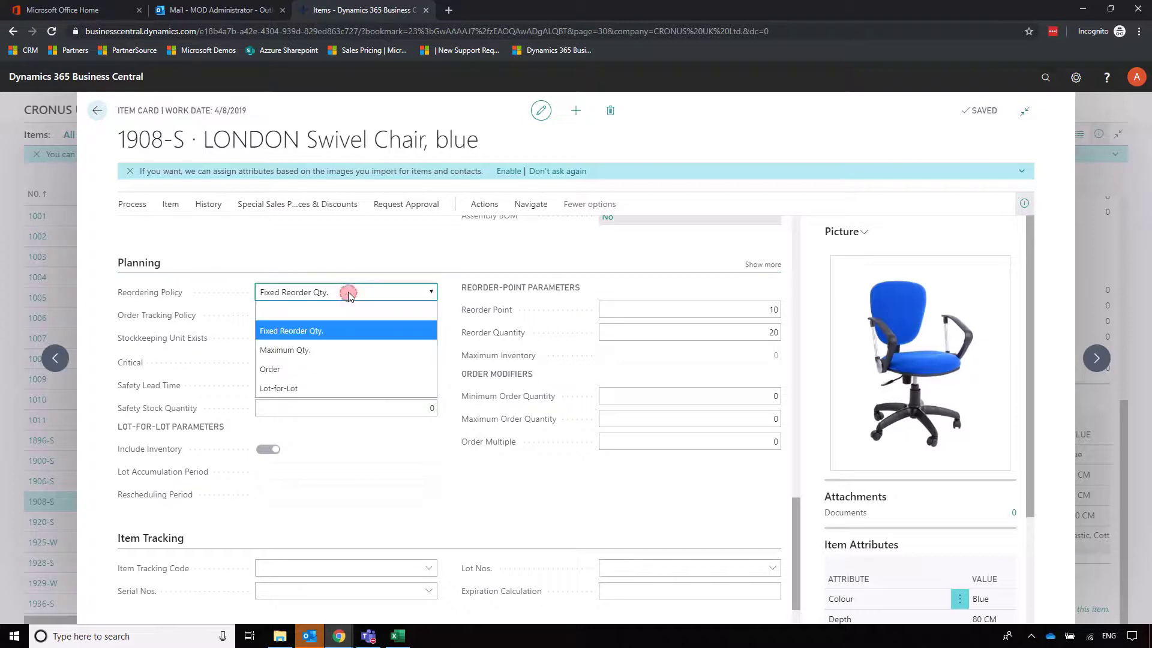
{"action": "left_click", "coordinate": [346, 331]}
{"action": "left_click", "coordinate": [713, 315]}
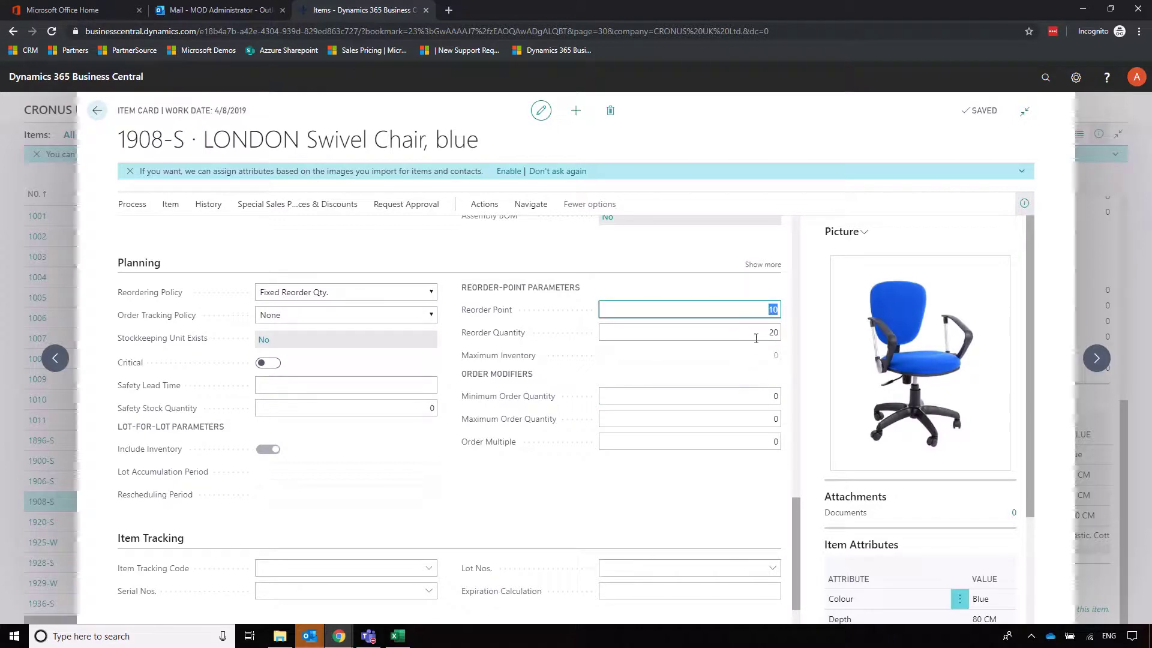
{"action": "left_click", "coordinate": [755, 335]}
{"action": "double_click", "coordinate": [755, 335]}
{"action": "left_click", "coordinate": [543, 507]}
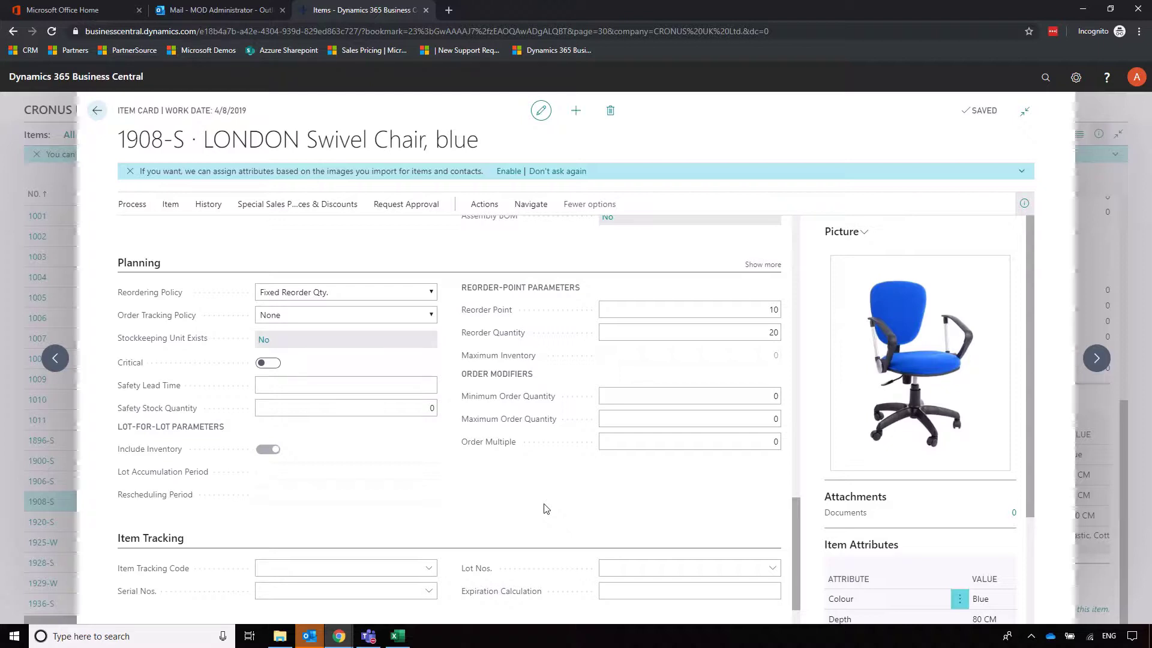
{"action": "scroll", "coordinate": [546, 509], "scroll_direction": "down", "scroll_amount": 1}
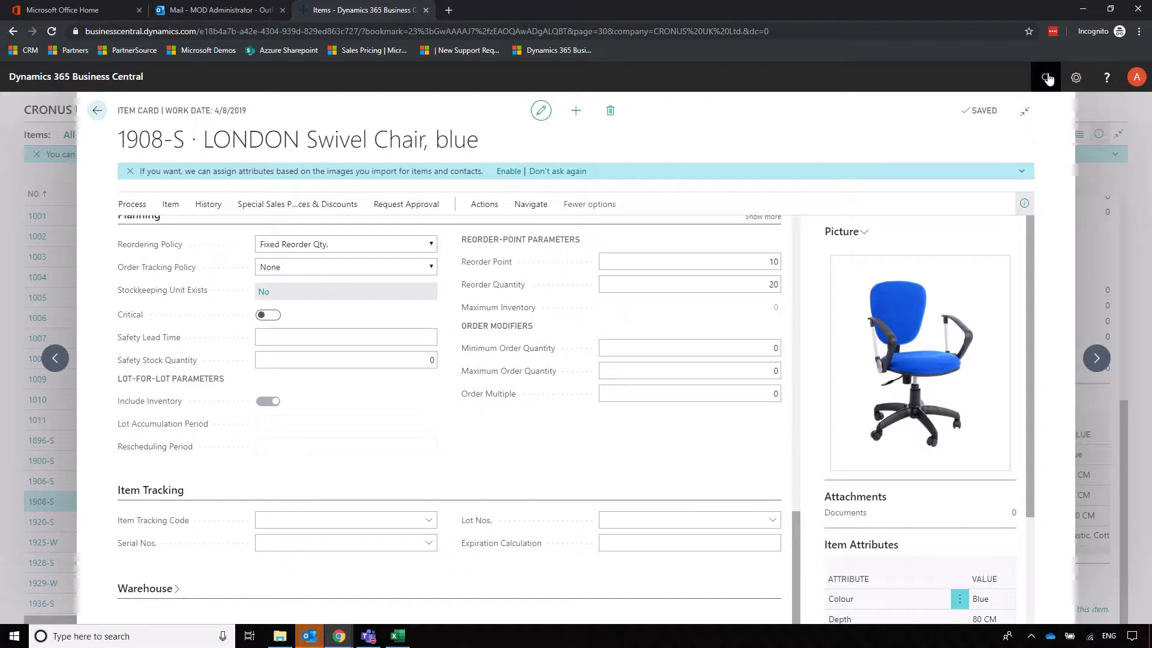
Open the Requisition Worksheet by searching 'requ' and calculate a supply plan
{"action": "key", "text": "alt+q"}
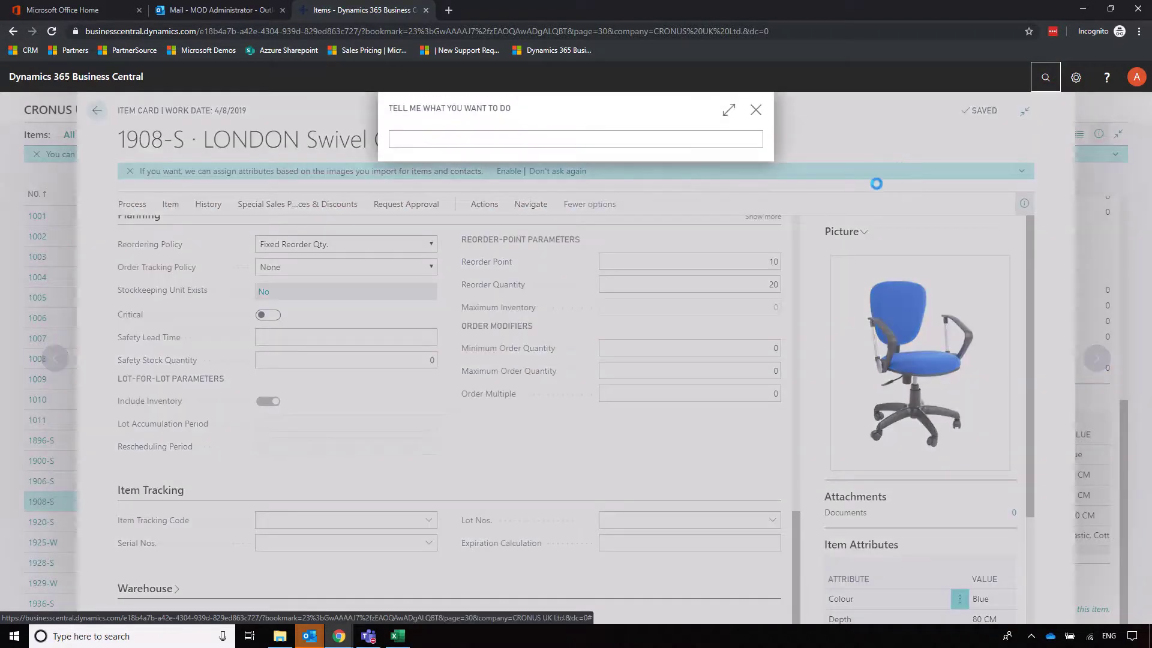
{"action": "type", "text": "requ"}
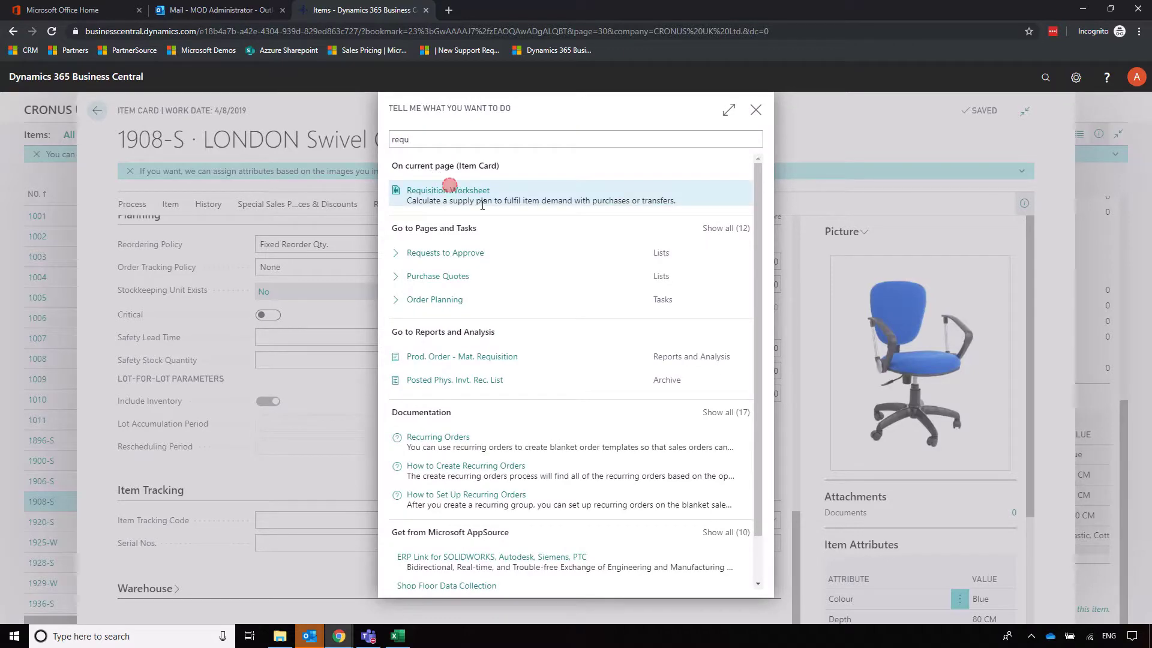
{"action": "left_click", "coordinate": [448, 187]}
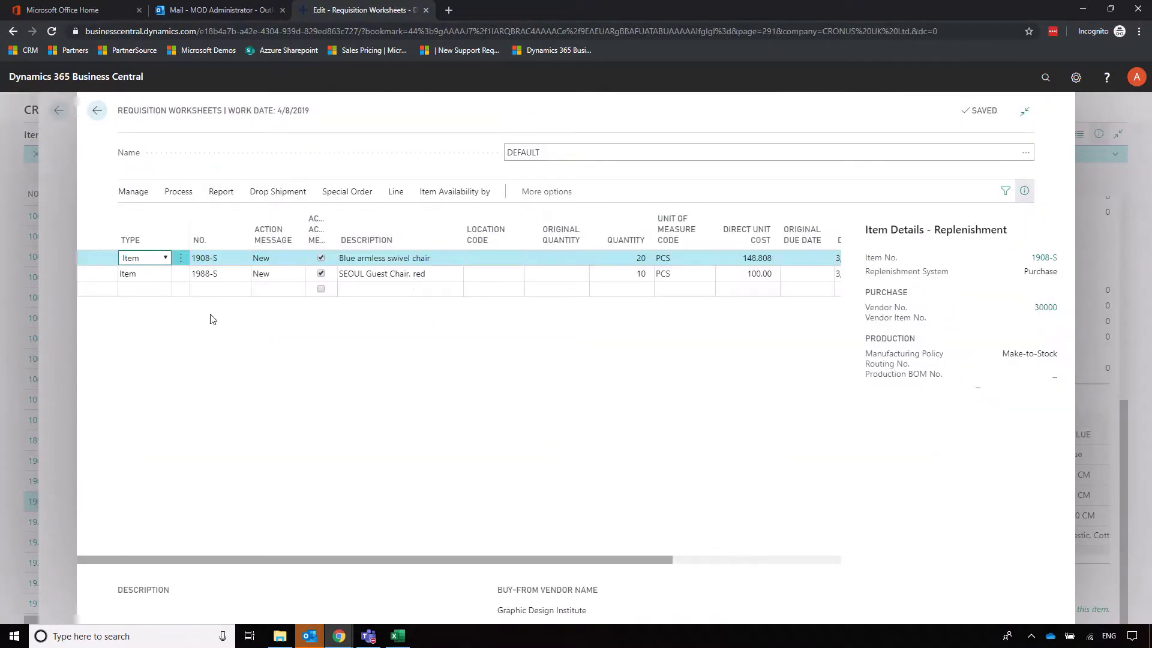
{"action": "left_click", "coordinate": [178, 191]}
{"action": "left_click", "coordinate": [171, 212]}
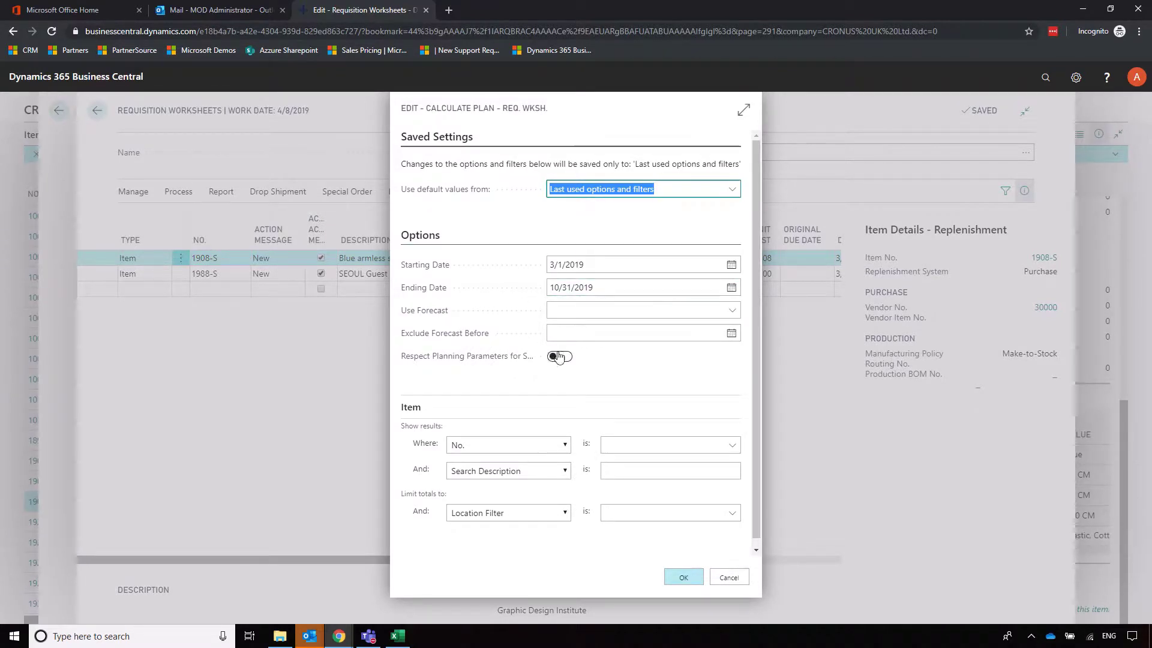
{"action": "left_click", "coordinate": [681, 577]}
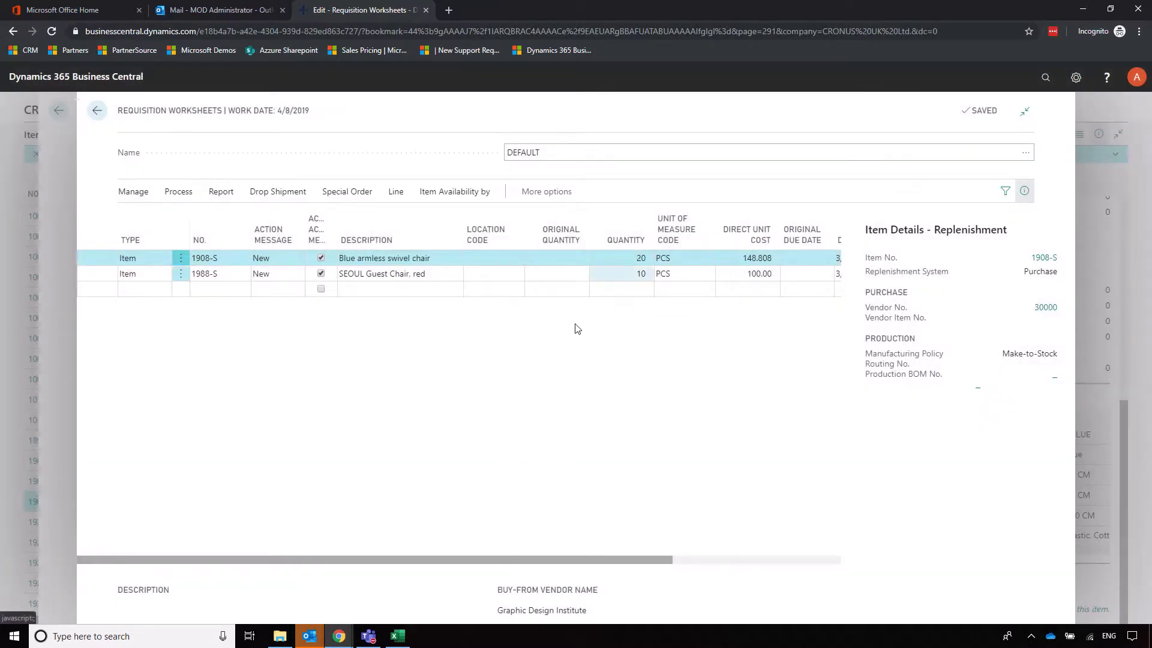
Inspect the swivel chair line's quantity of 20, then close the worksheet unchanged
{"action": "left_click", "coordinate": [438, 259]}
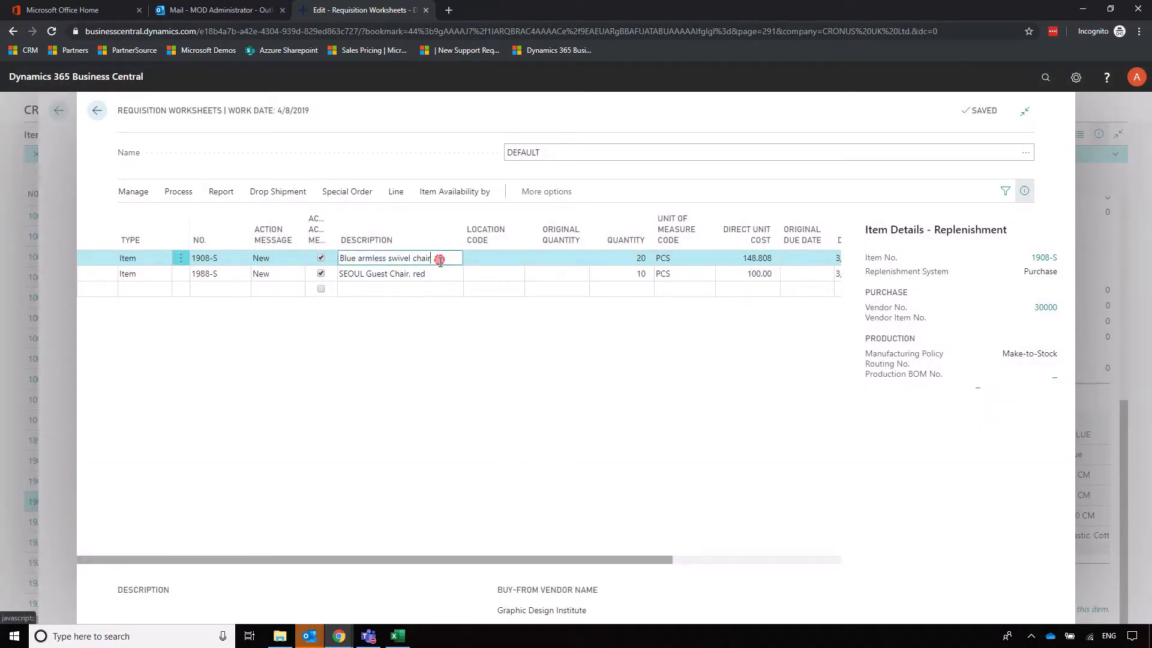
{"action": "left_click", "coordinate": [606, 258]}
{"action": "left_click", "coordinate": [561, 433]}
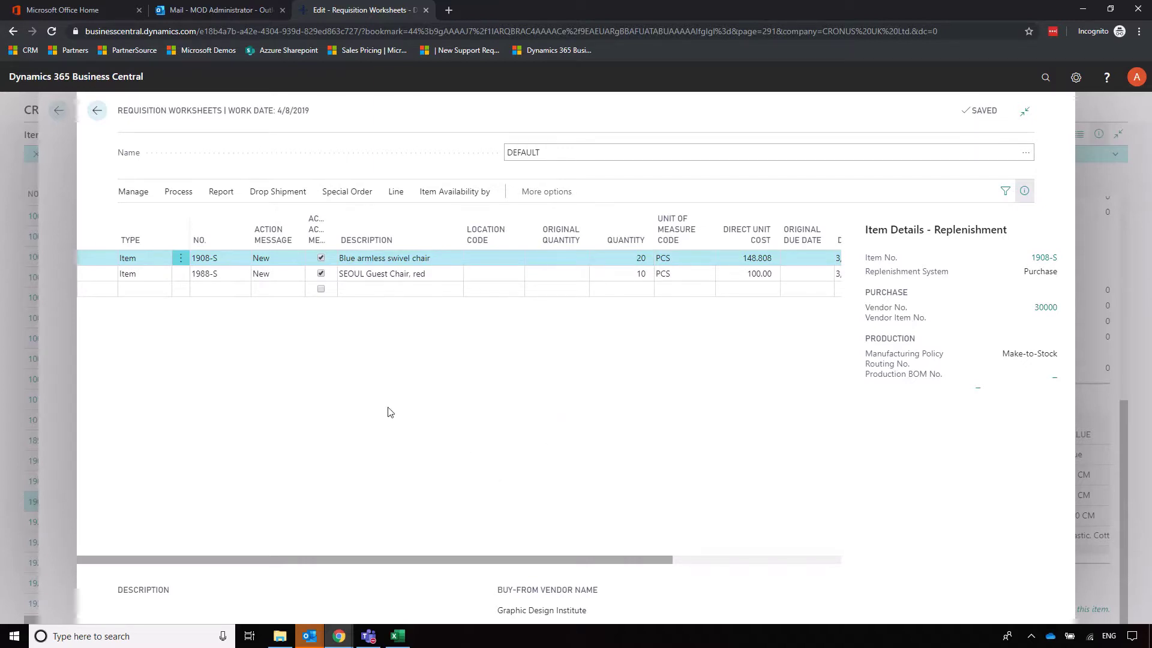
{"action": "left_click", "coordinate": [178, 192]}
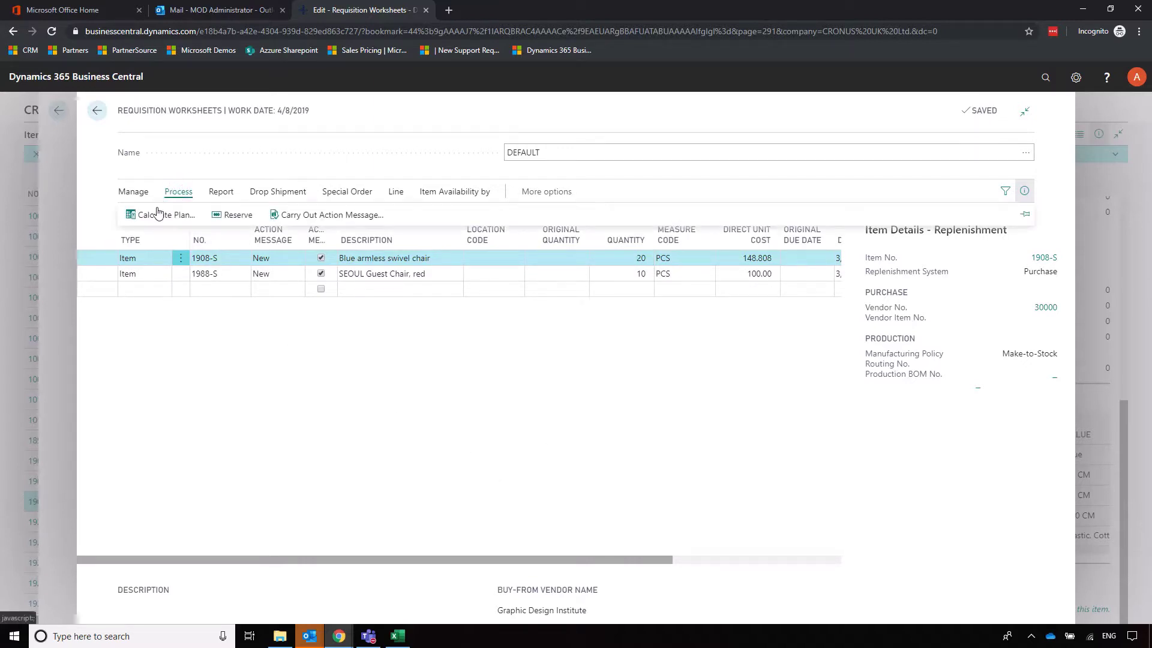
{"action": "left_click", "coordinate": [521, 428]}
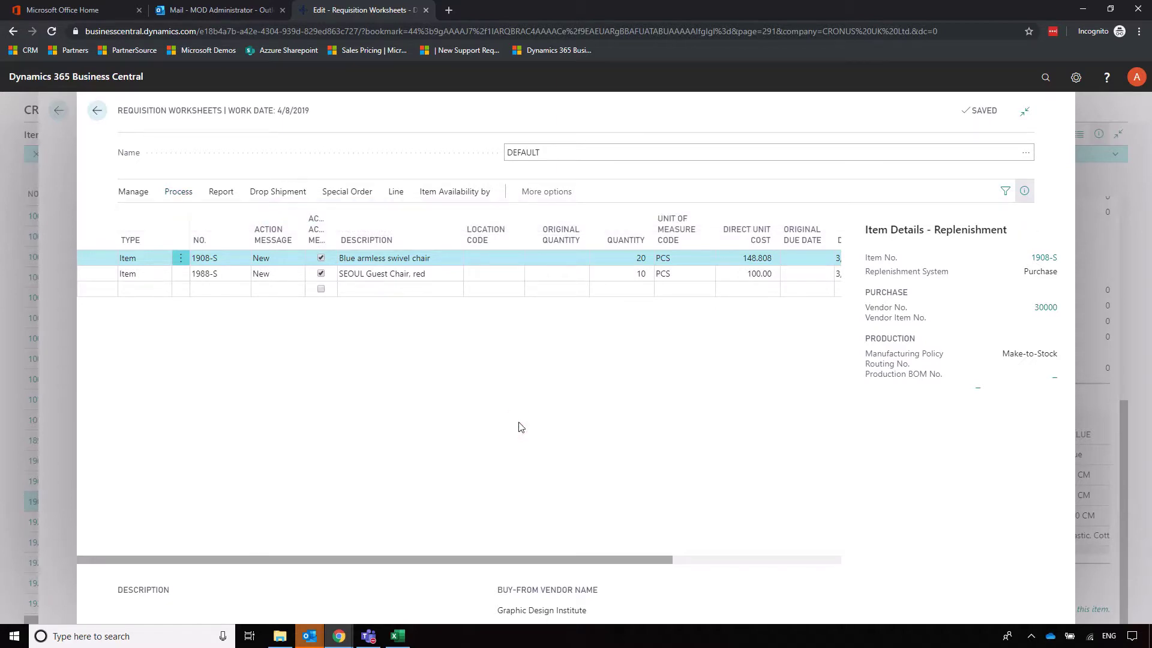
{"action": "key", "text": "Escape"}
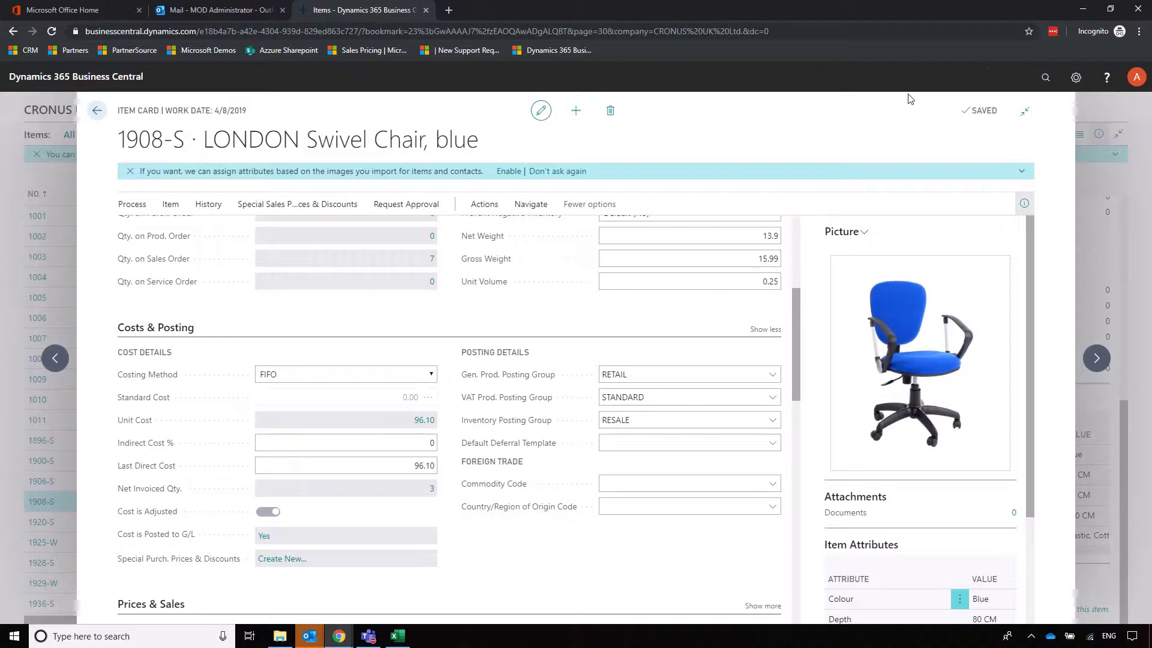
Open Order Planning by searching 'order' and calculate the plan
{"action": "left_click", "coordinate": [1045, 77]}
{"action": "type", "text": "or"}
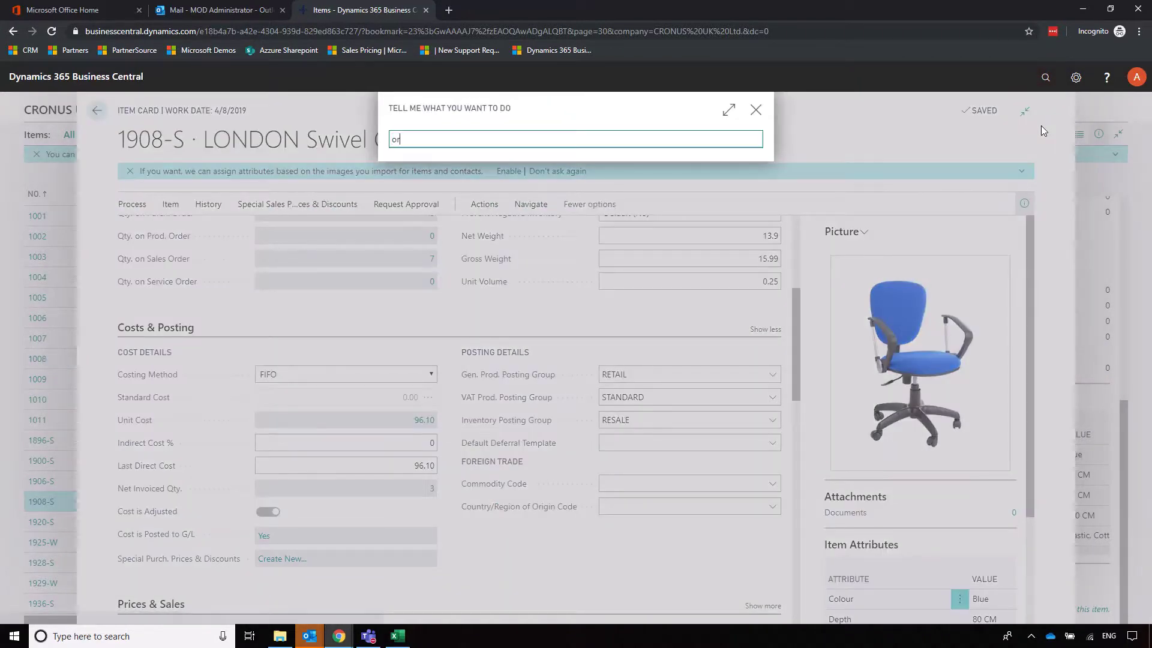
{"action": "type", "text": "der planning"}
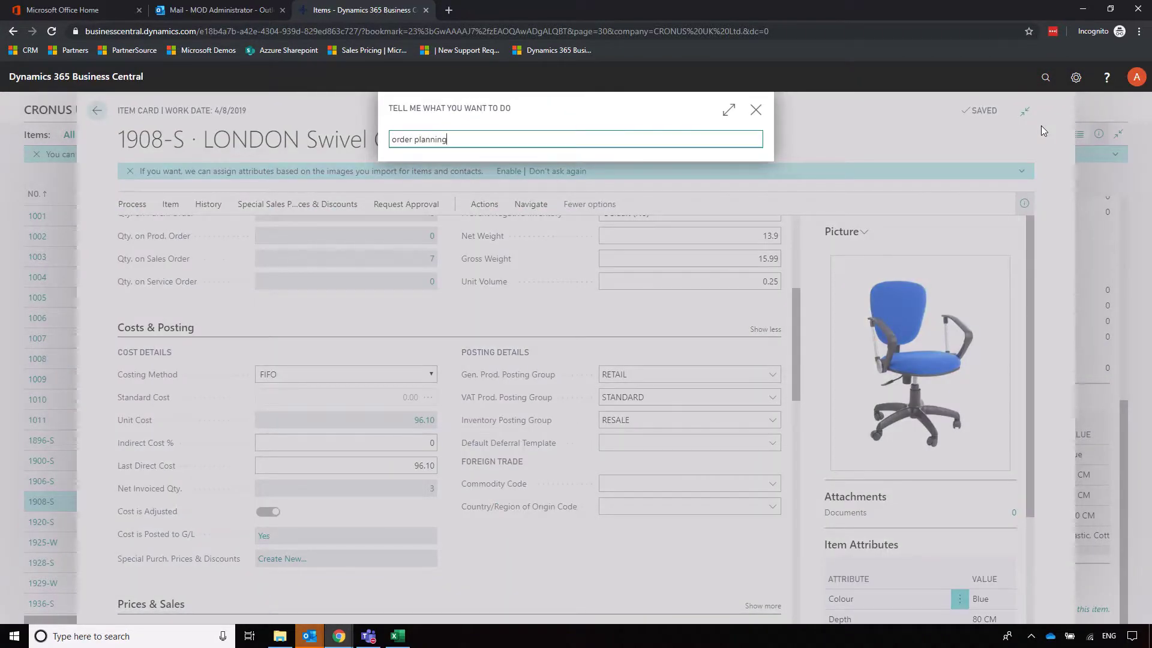
{"action": "left_click", "coordinate": [527, 196]}
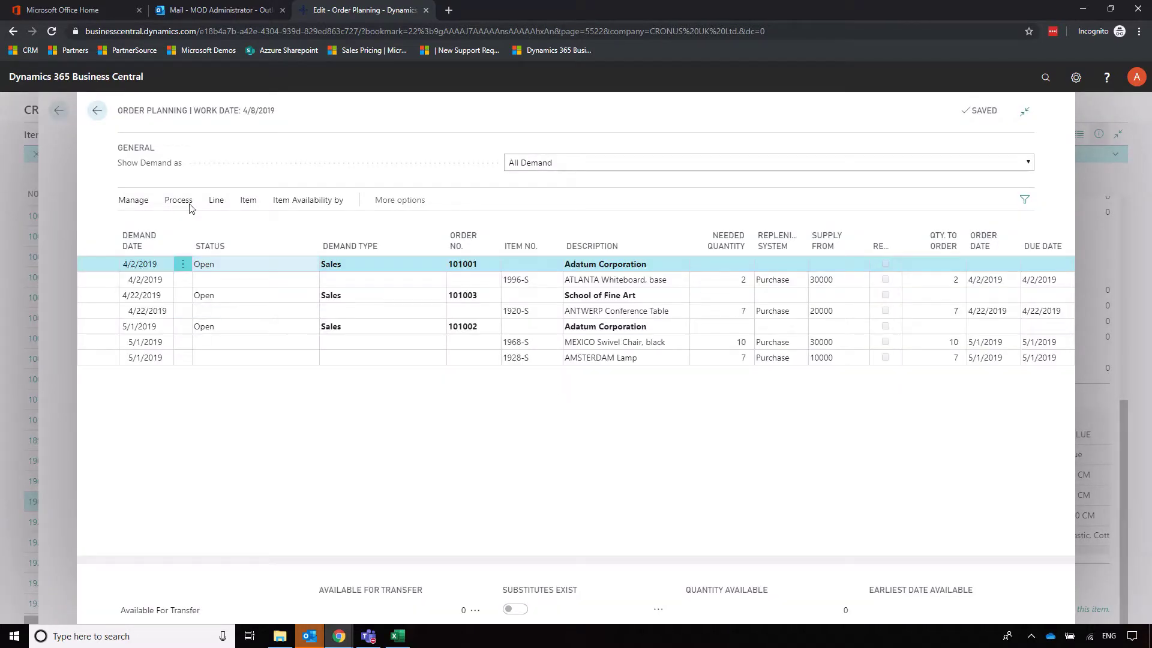
{"action": "left_click", "coordinate": [178, 201]}
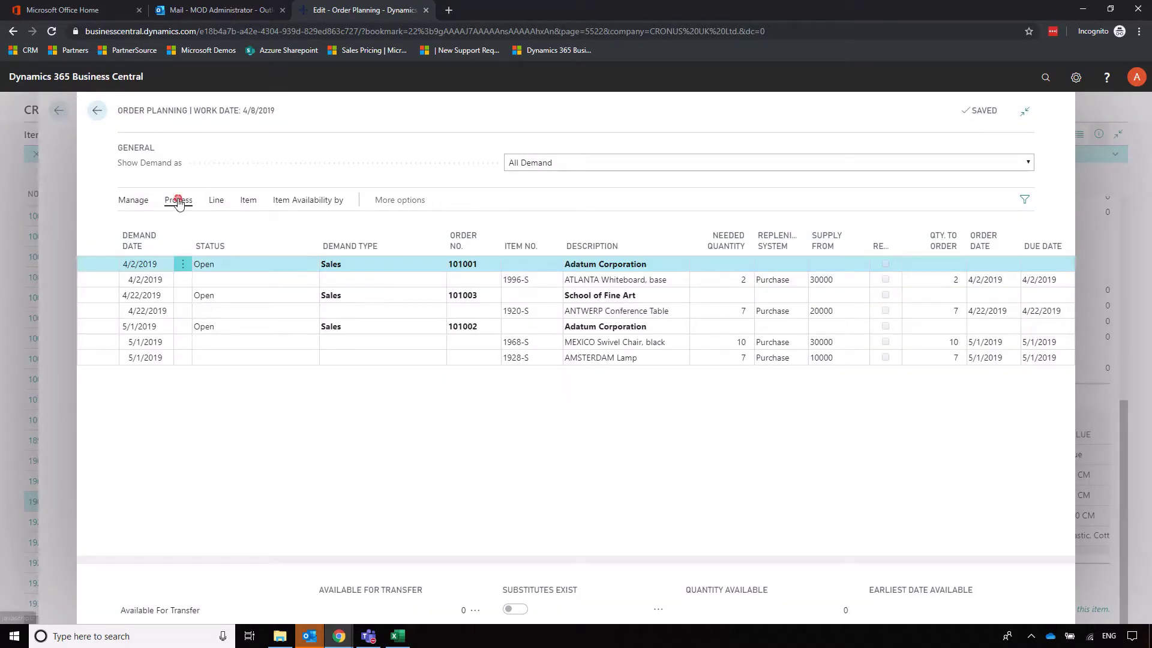
{"action": "left_click", "coordinate": [168, 222]}
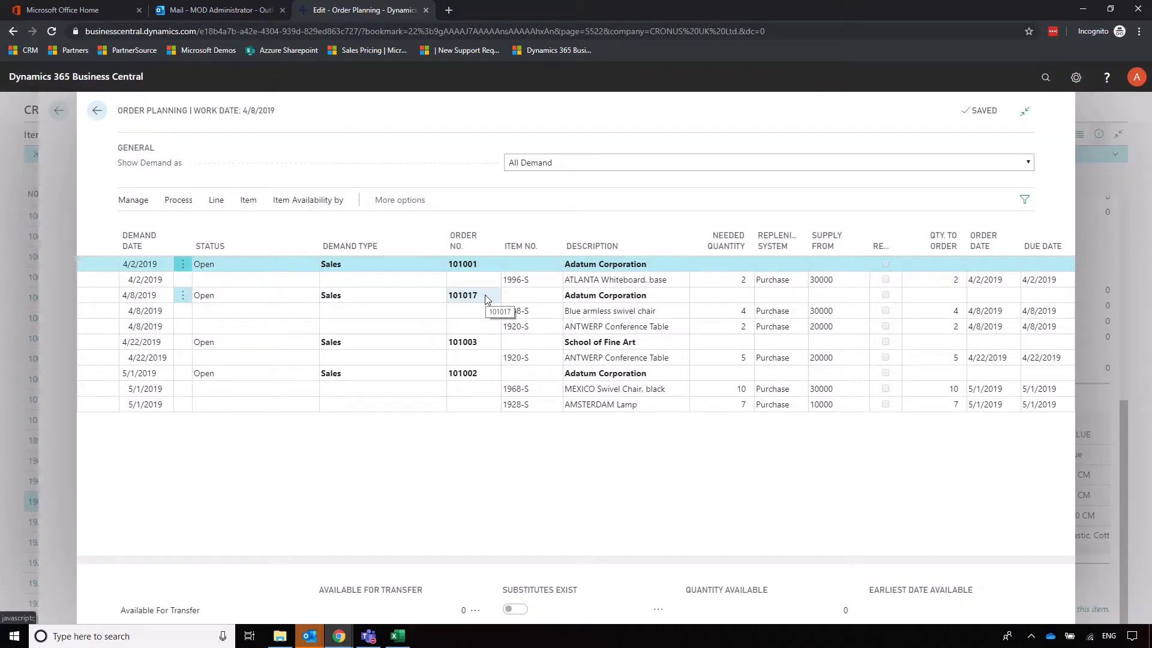
Mark the Blue armless swivel chair and ANTWERP Conference Table lines for order 101017
{"action": "left_click", "coordinate": [657, 312]}
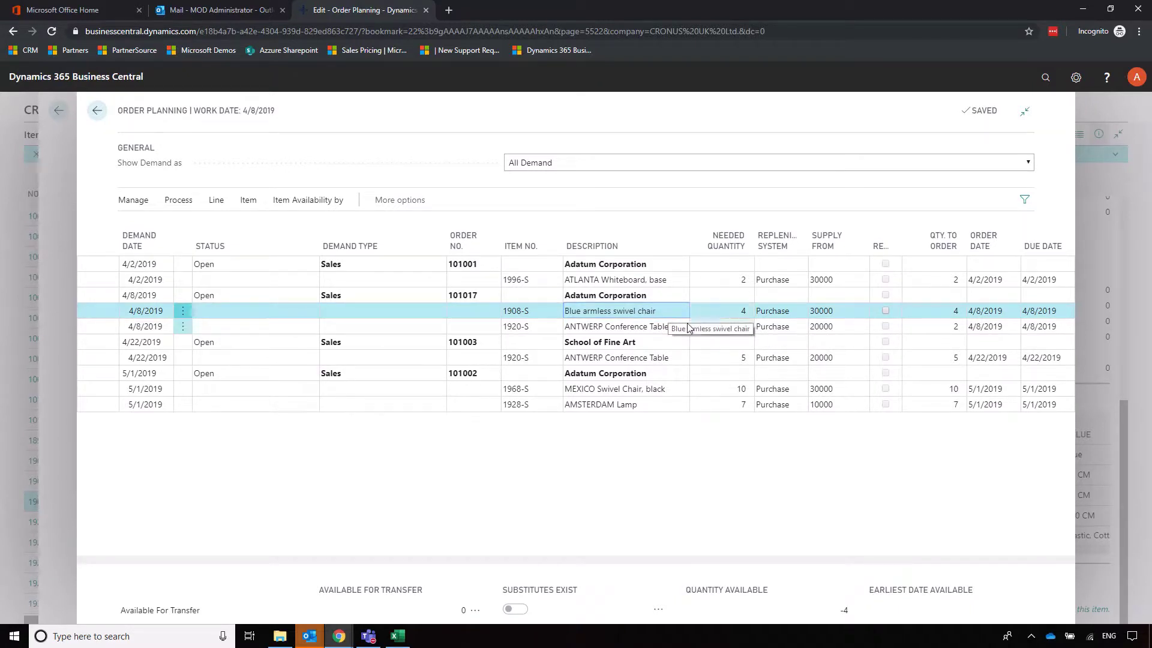
{"action": "left_click", "coordinate": [668, 329]}
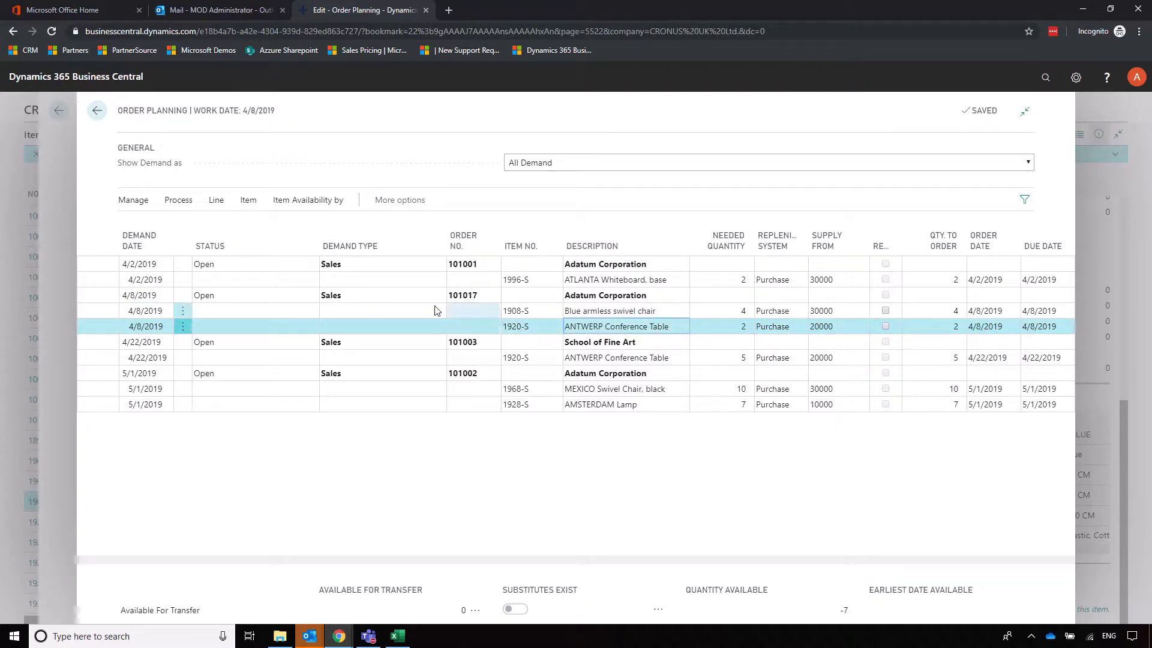
{"action": "left_click", "coordinate": [398, 313]}
{"action": "left_click", "coordinate": [390, 326], "text": "shift"}
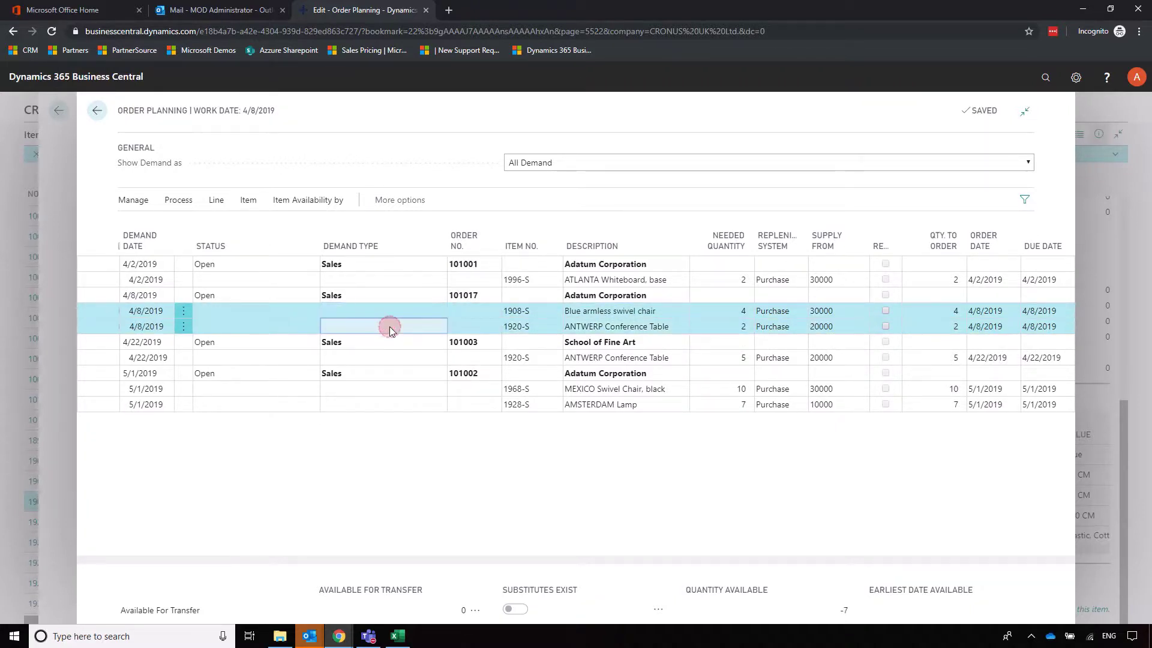
{"action": "left_click", "coordinate": [178, 200]}
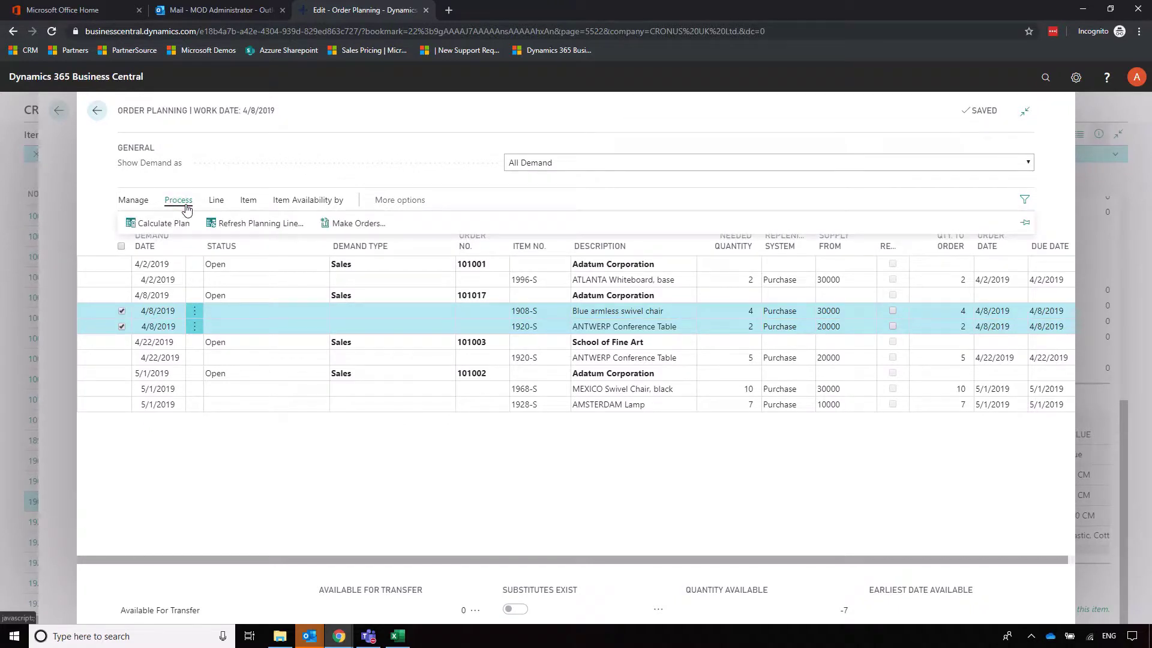
Make supply orders for the marked lines, keeping the purchase, production and assembly order options unchanged
{"action": "left_click", "coordinate": [359, 224]}
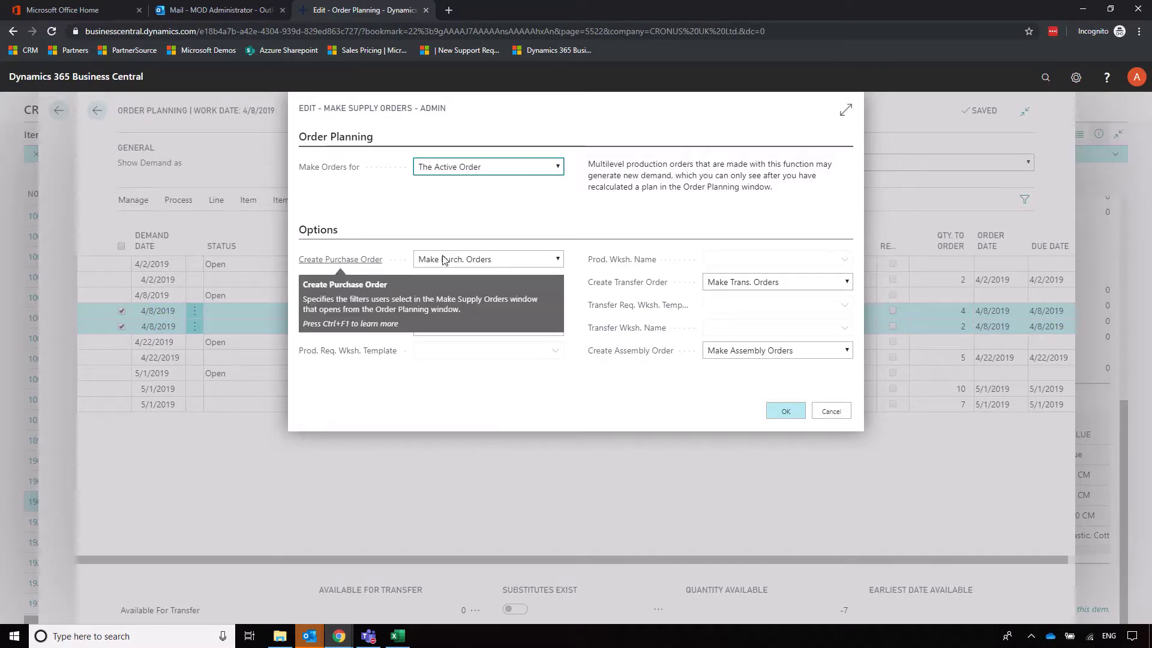
{"action": "left_click", "coordinate": [468, 259]}
{"action": "left_click", "coordinate": [549, 391]}
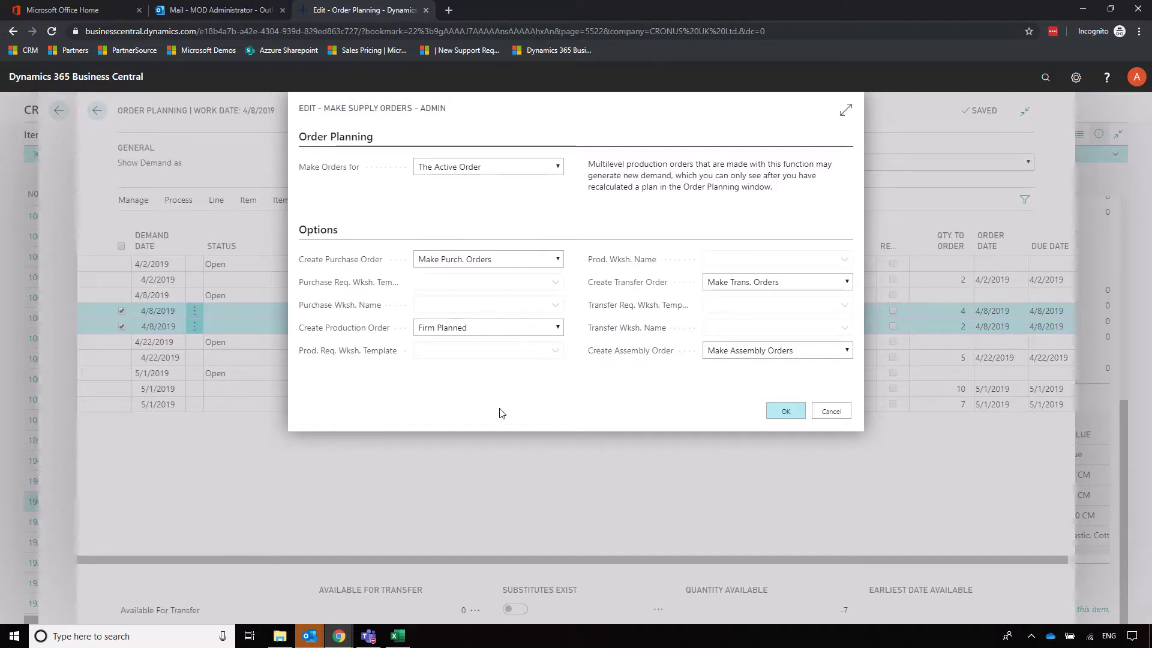
{"action": "left_click", "coordinate": [528, 328]}
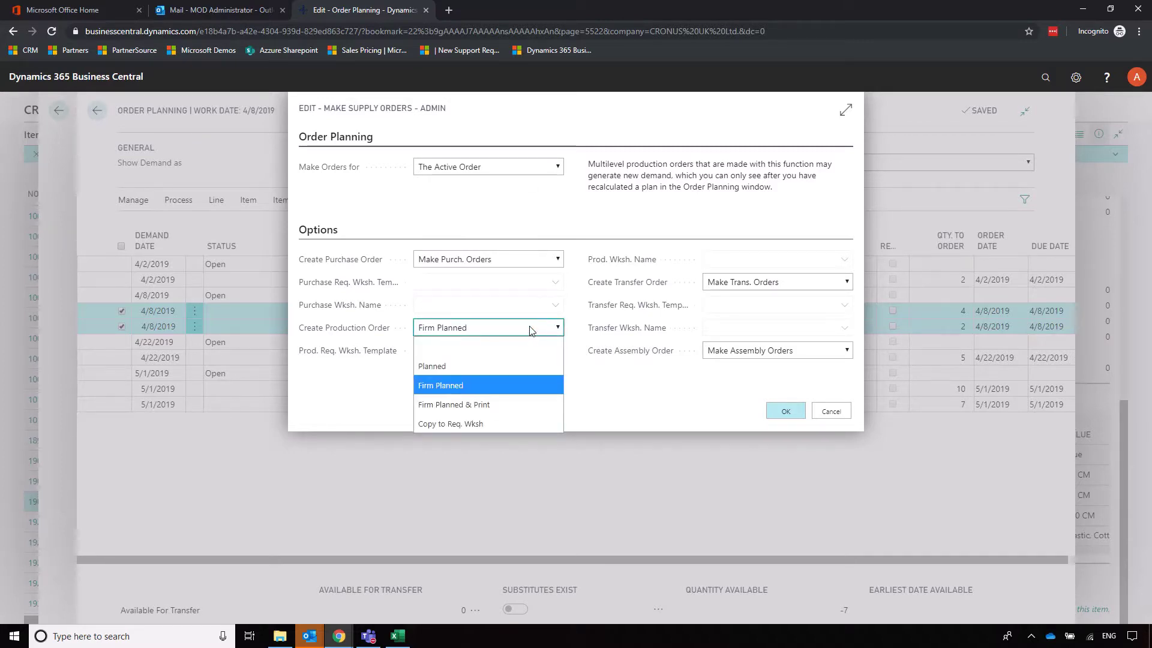
{"action": "left_click", "coordinate": [635, 390]}
{"action": "left_click", "coordinate": [750, 351]}
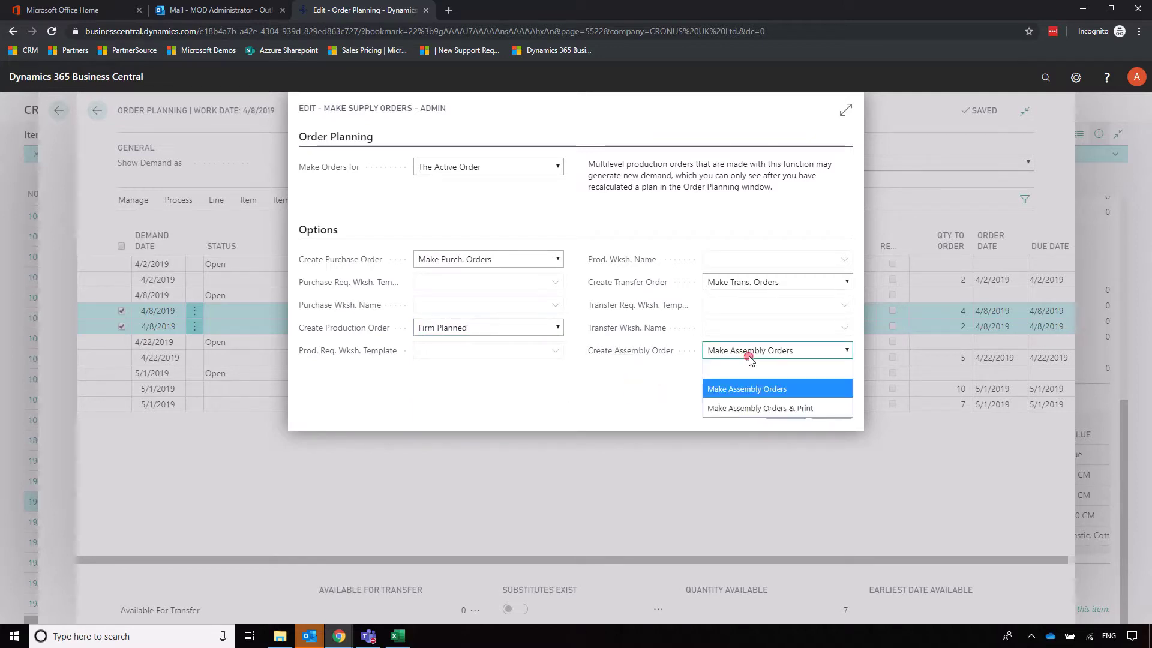
{"action": "left_click", "coordinate": [659, 387]}
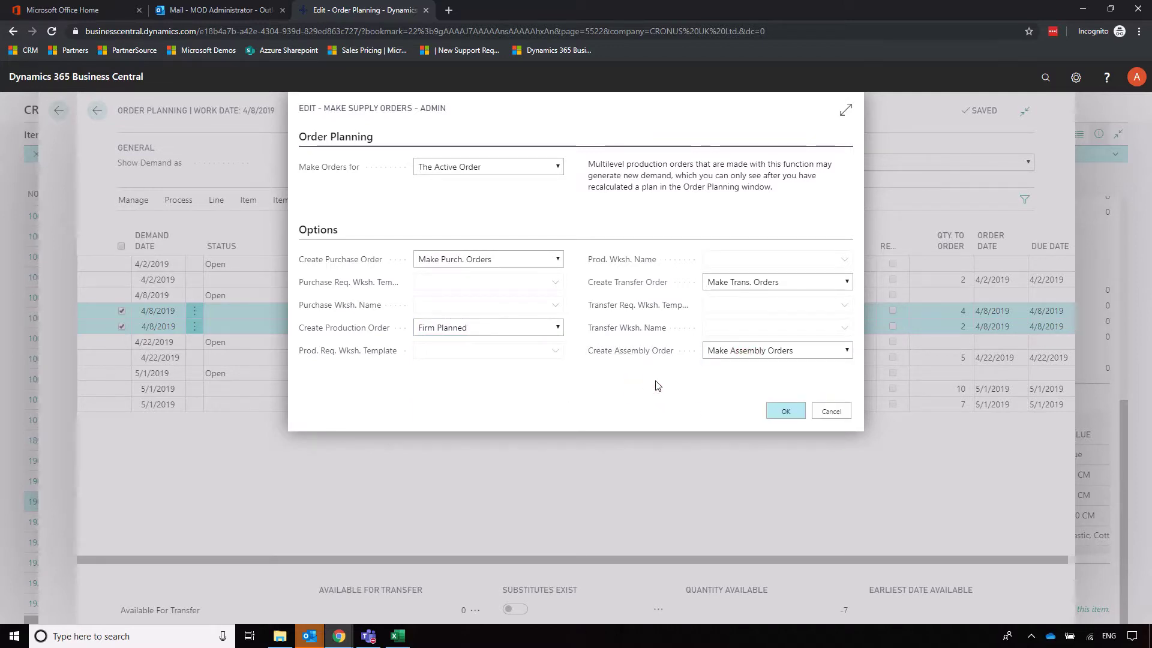
{"action": "left_click", "coordinate": [774, 408]}
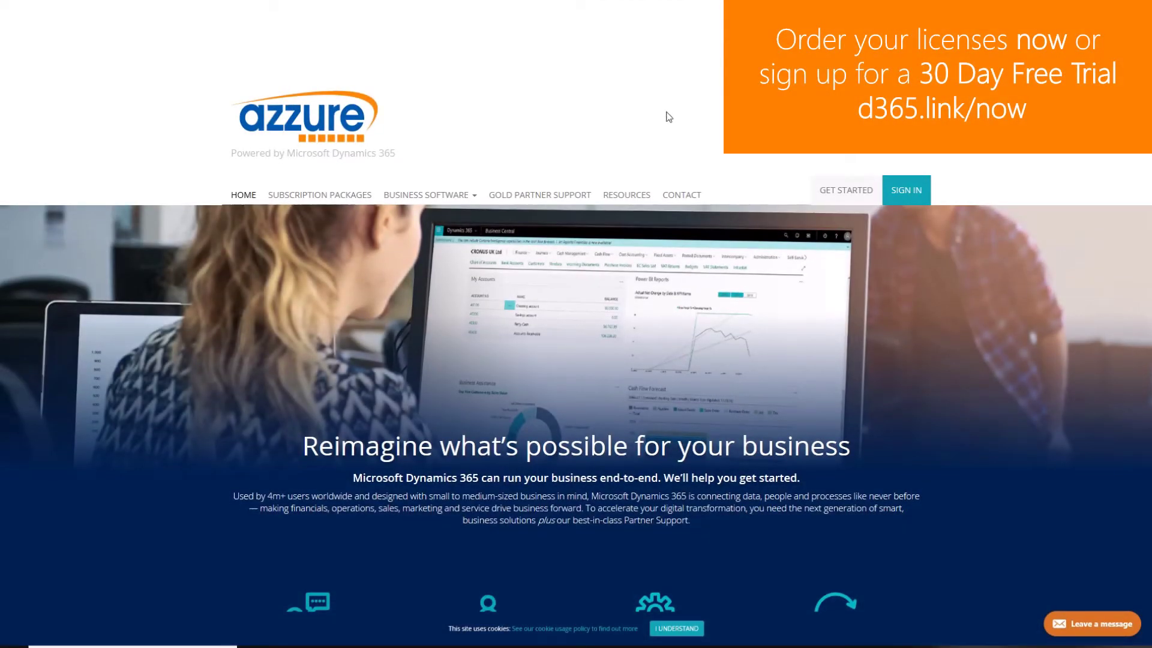
On the Azzure site, go to Subscription Packages and open the Business Central [Premium] card
{"action": "left_click", "coordinate": [347, 197]}
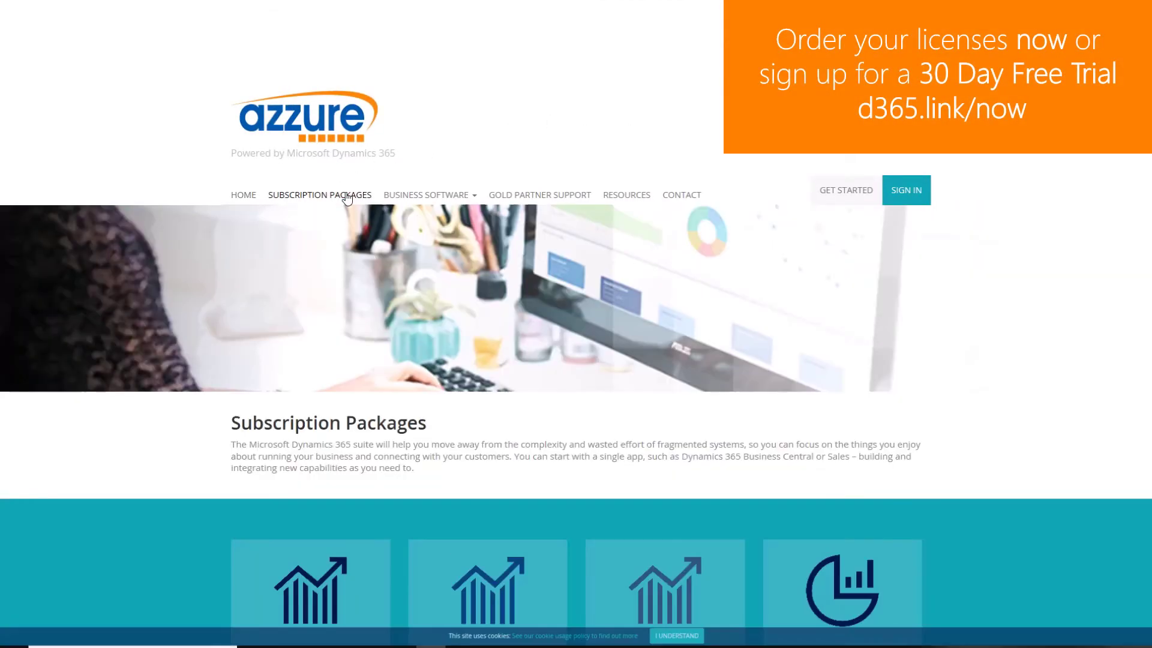
{"action": "scroll", "coordinate": [1001, 334], "scroll_direction": "down", "scroll_amount": 3}
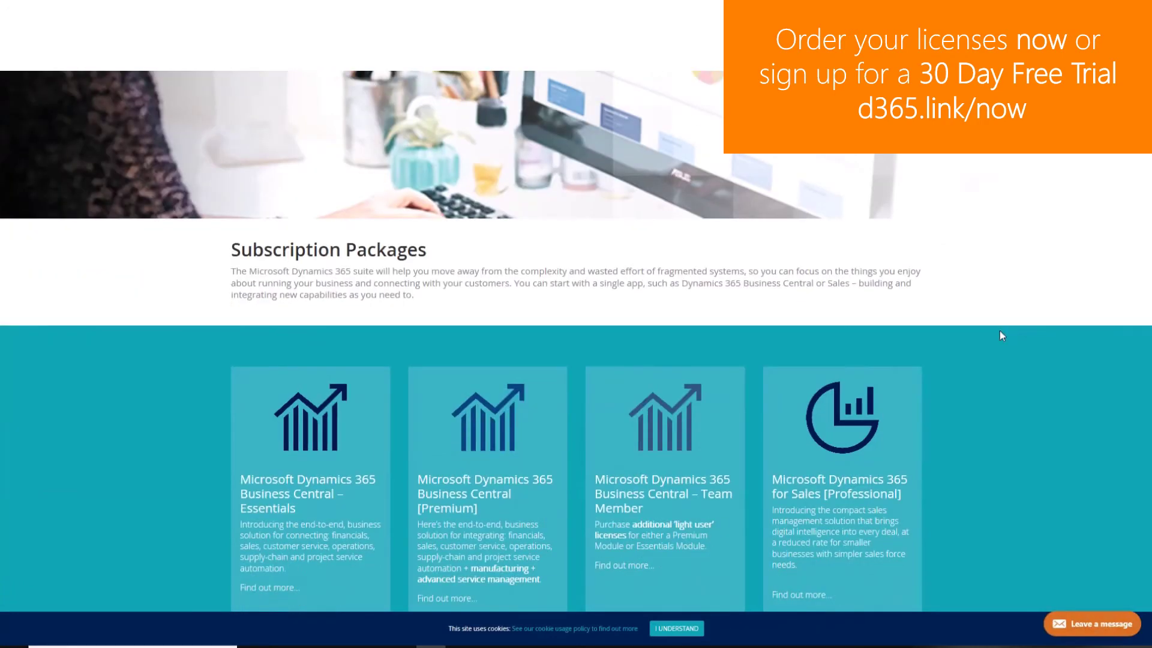
{"action": "scroll", "coordinate": [1000, 330], "scroll_direction": "down", "scroll_amount": 2}
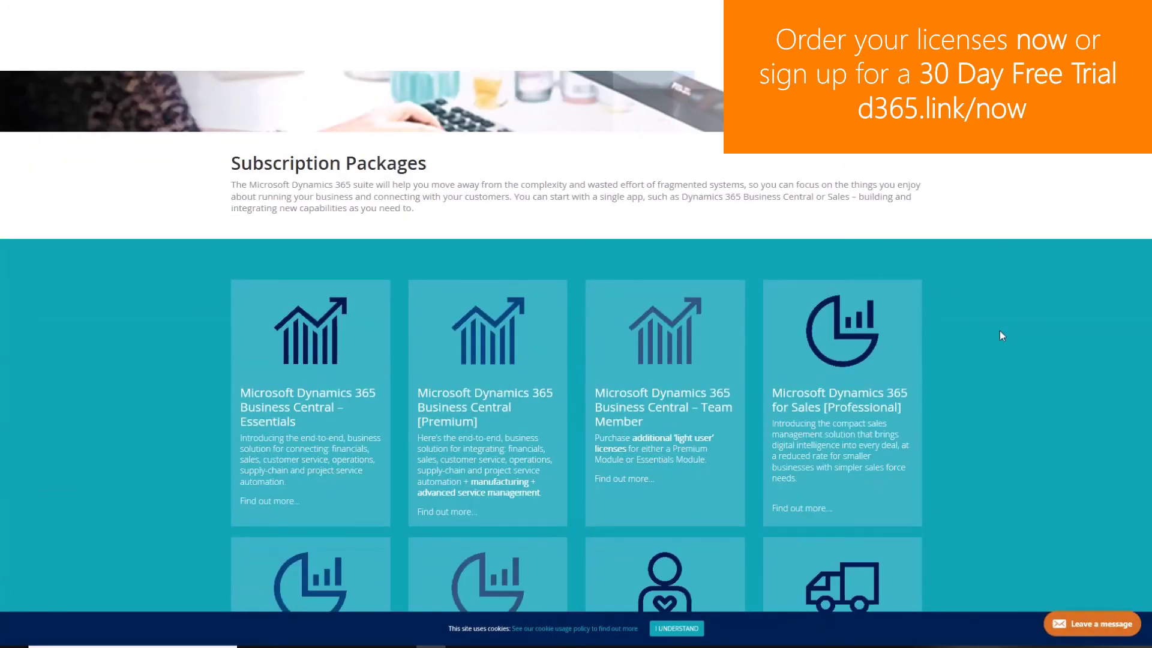
{"action": "left_click", "coordinate": [507, 358]}
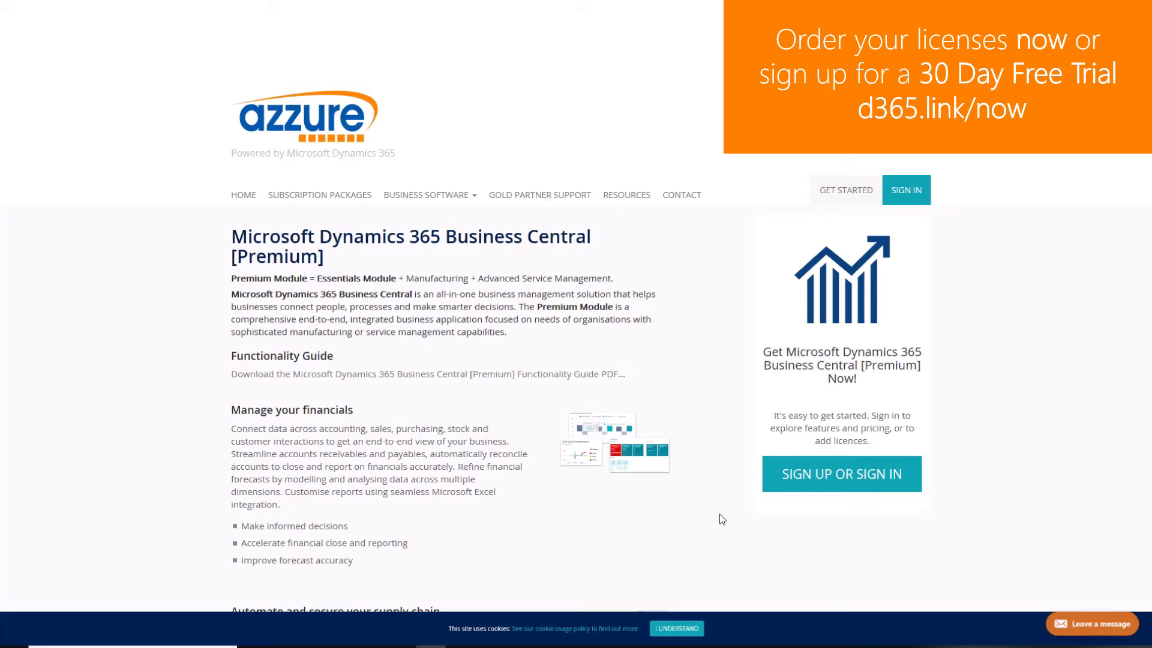
{"action": "scroll", "coordinate": [723, 519], "scroll_direction": "down", "scroll_amount": 2}
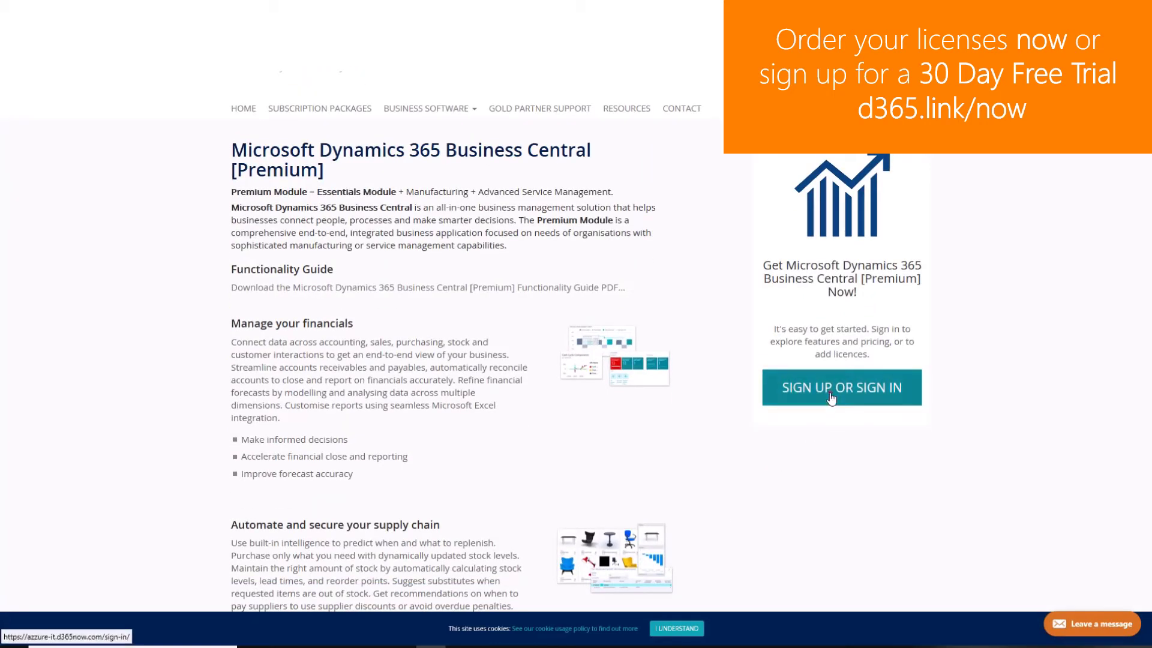